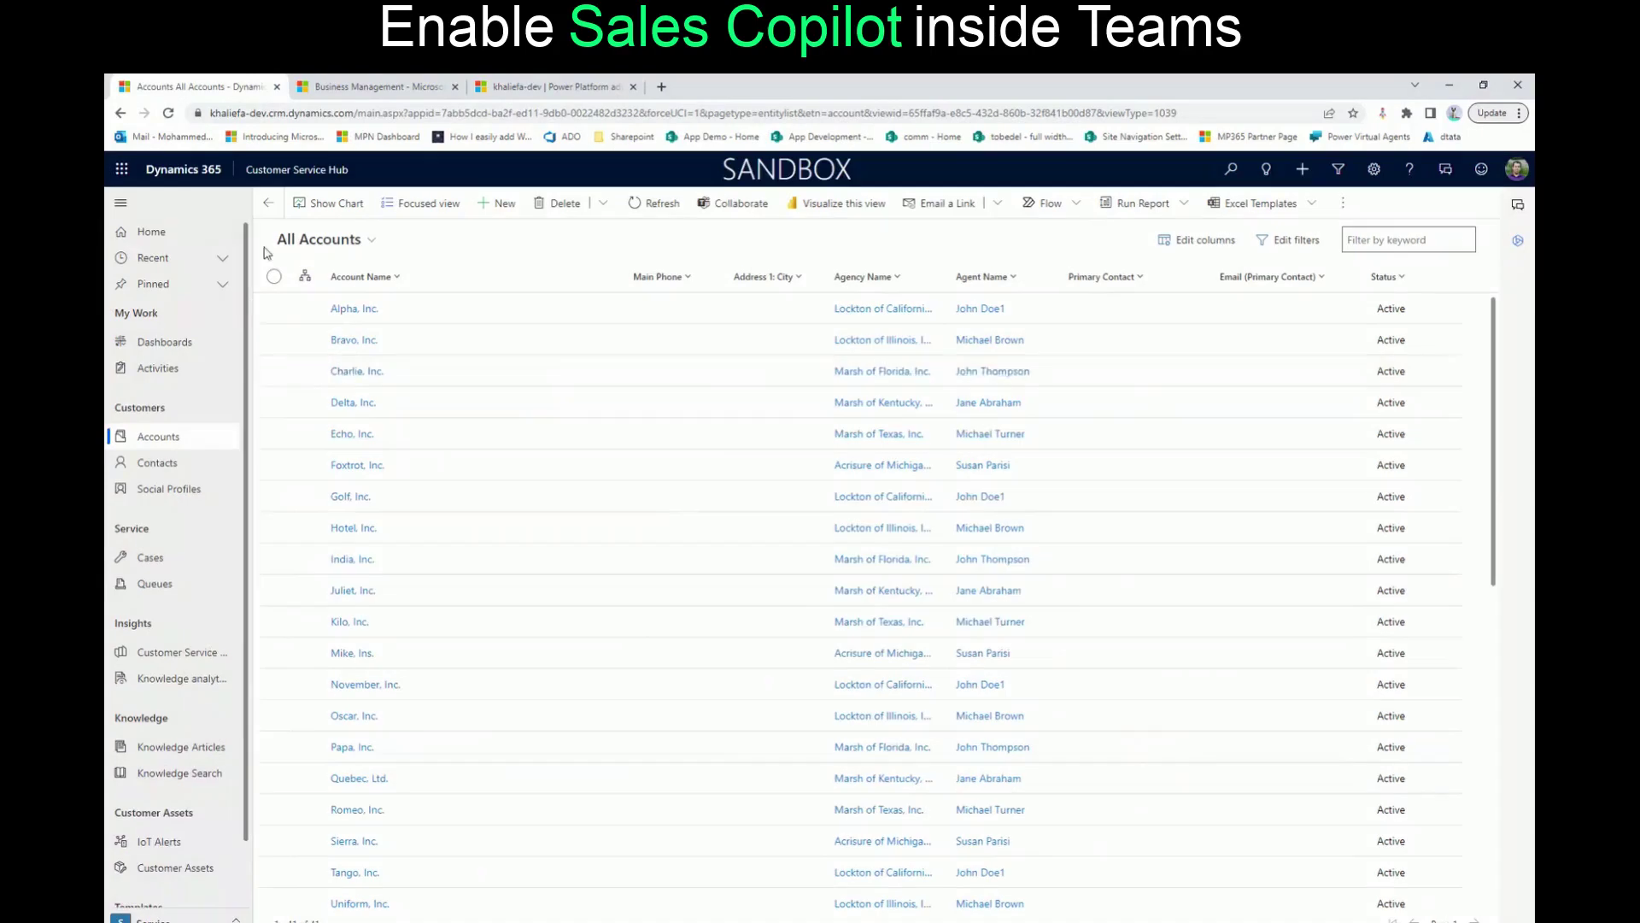
From Advanced Settings, save the System Settings previews with Organization Insights Preview on.
left_click(1376, 171)
left_click(1243, 229)
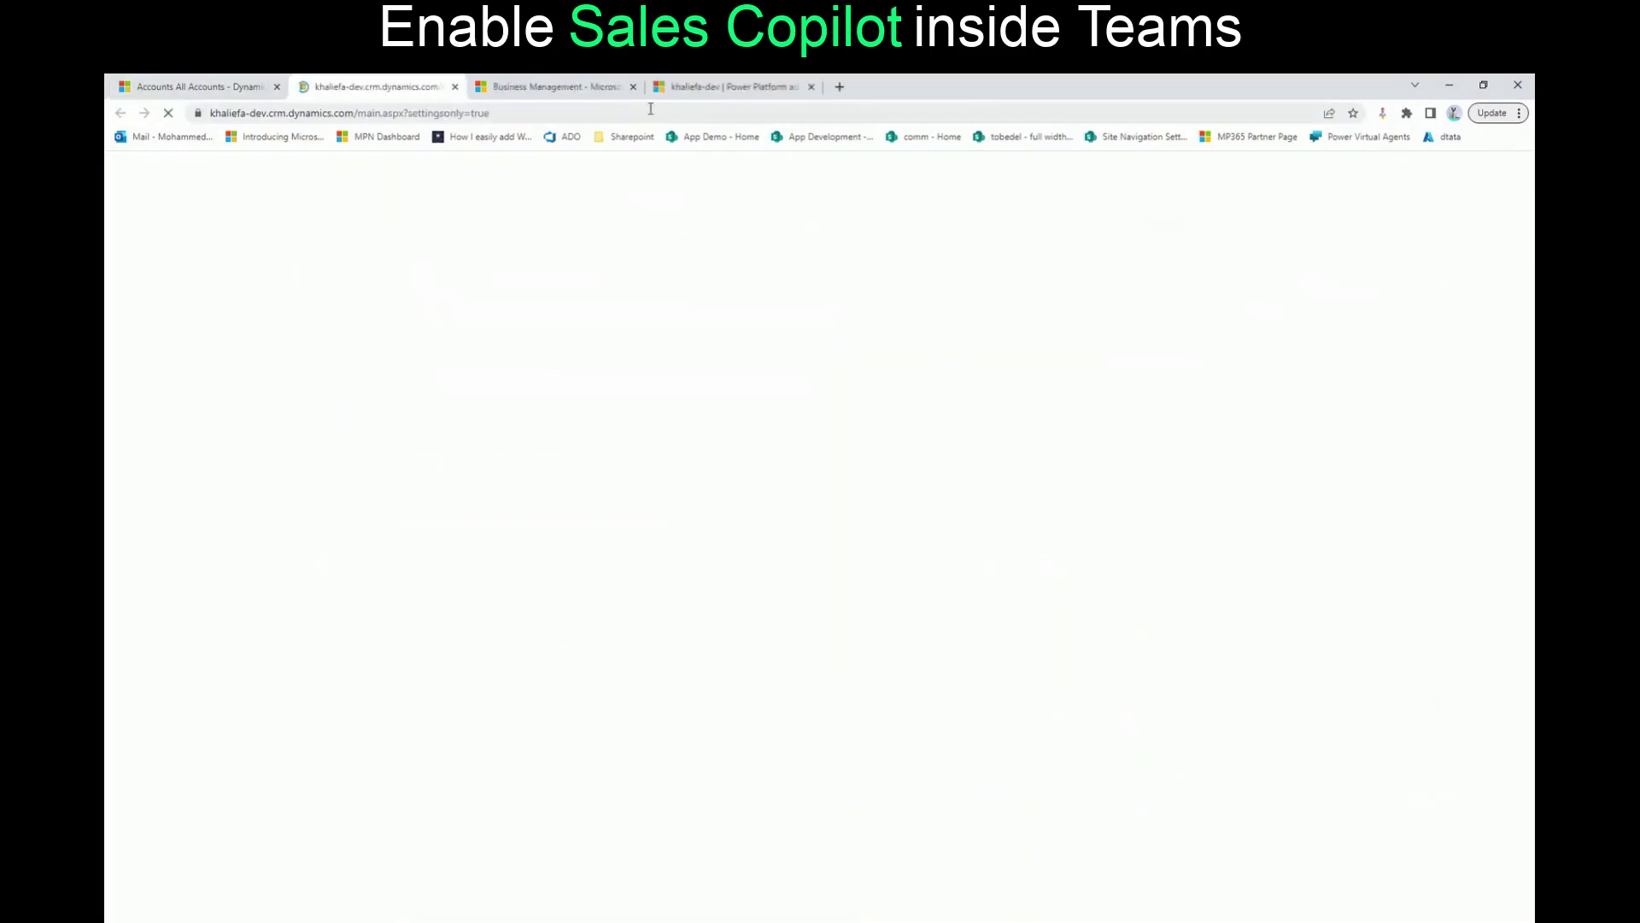
left_click(474, 311)
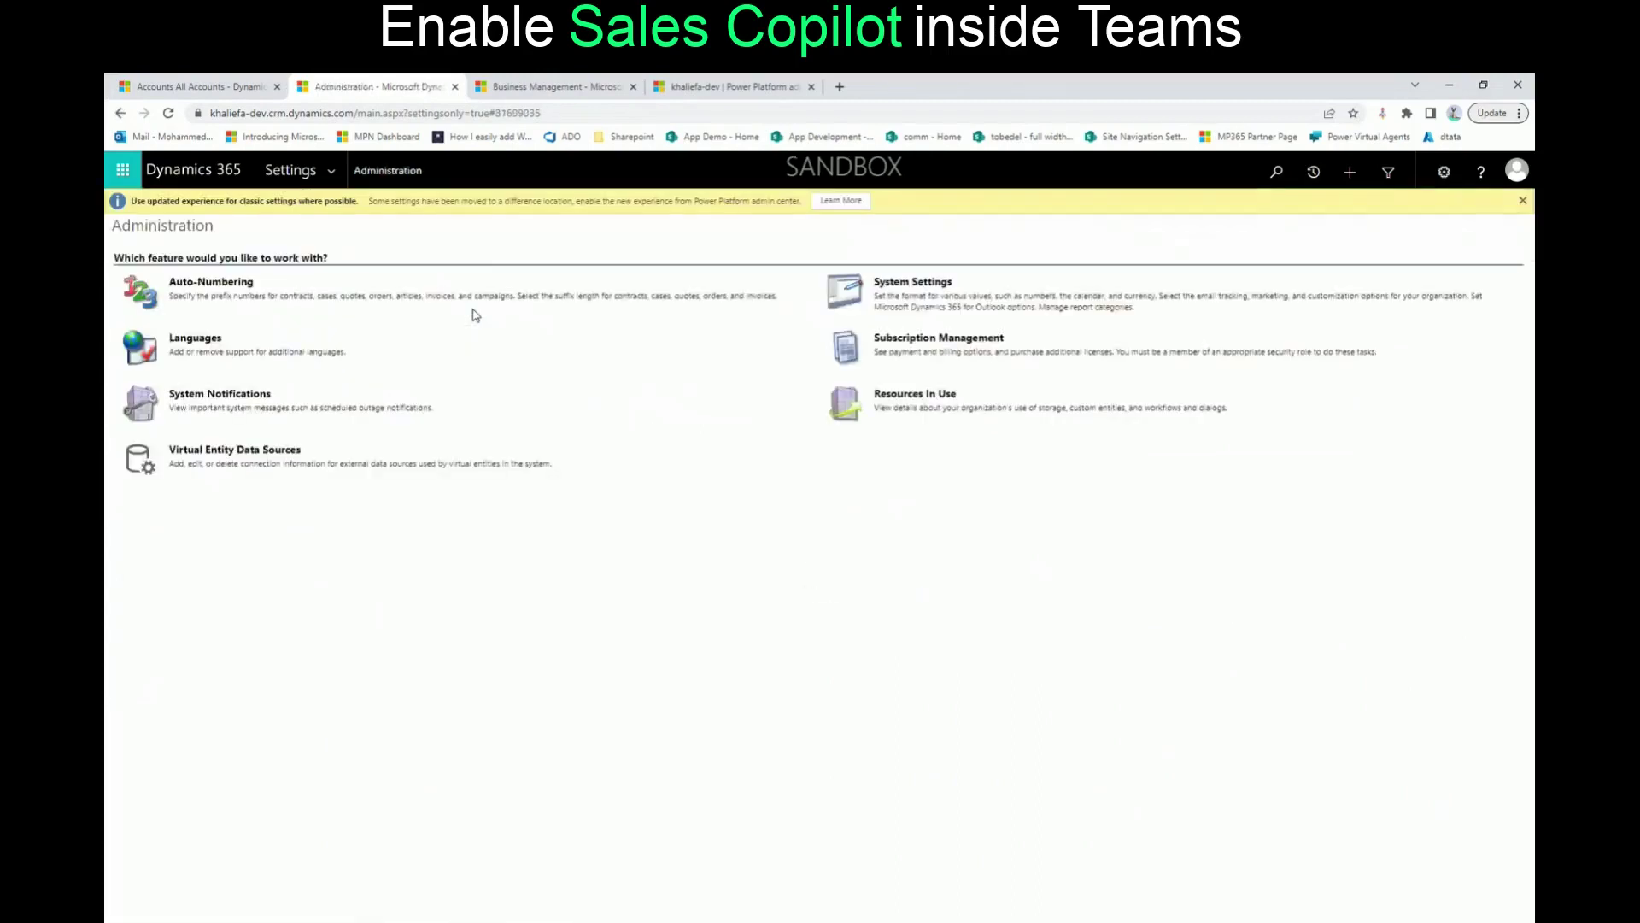
left_click(893, 287)
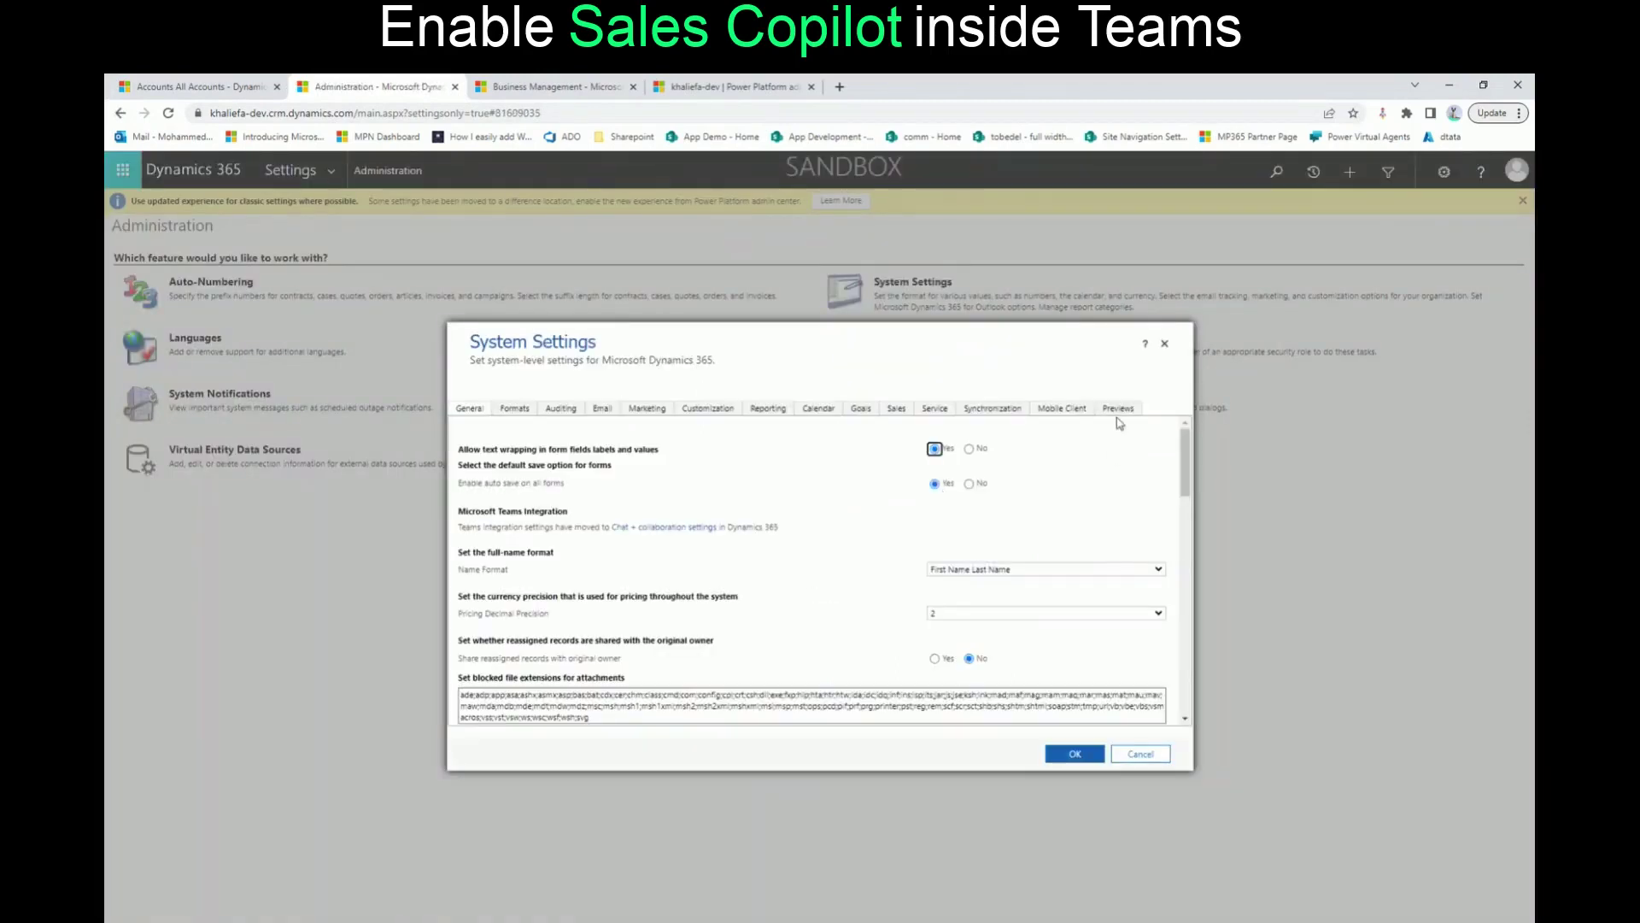
left_click(1118, 410)
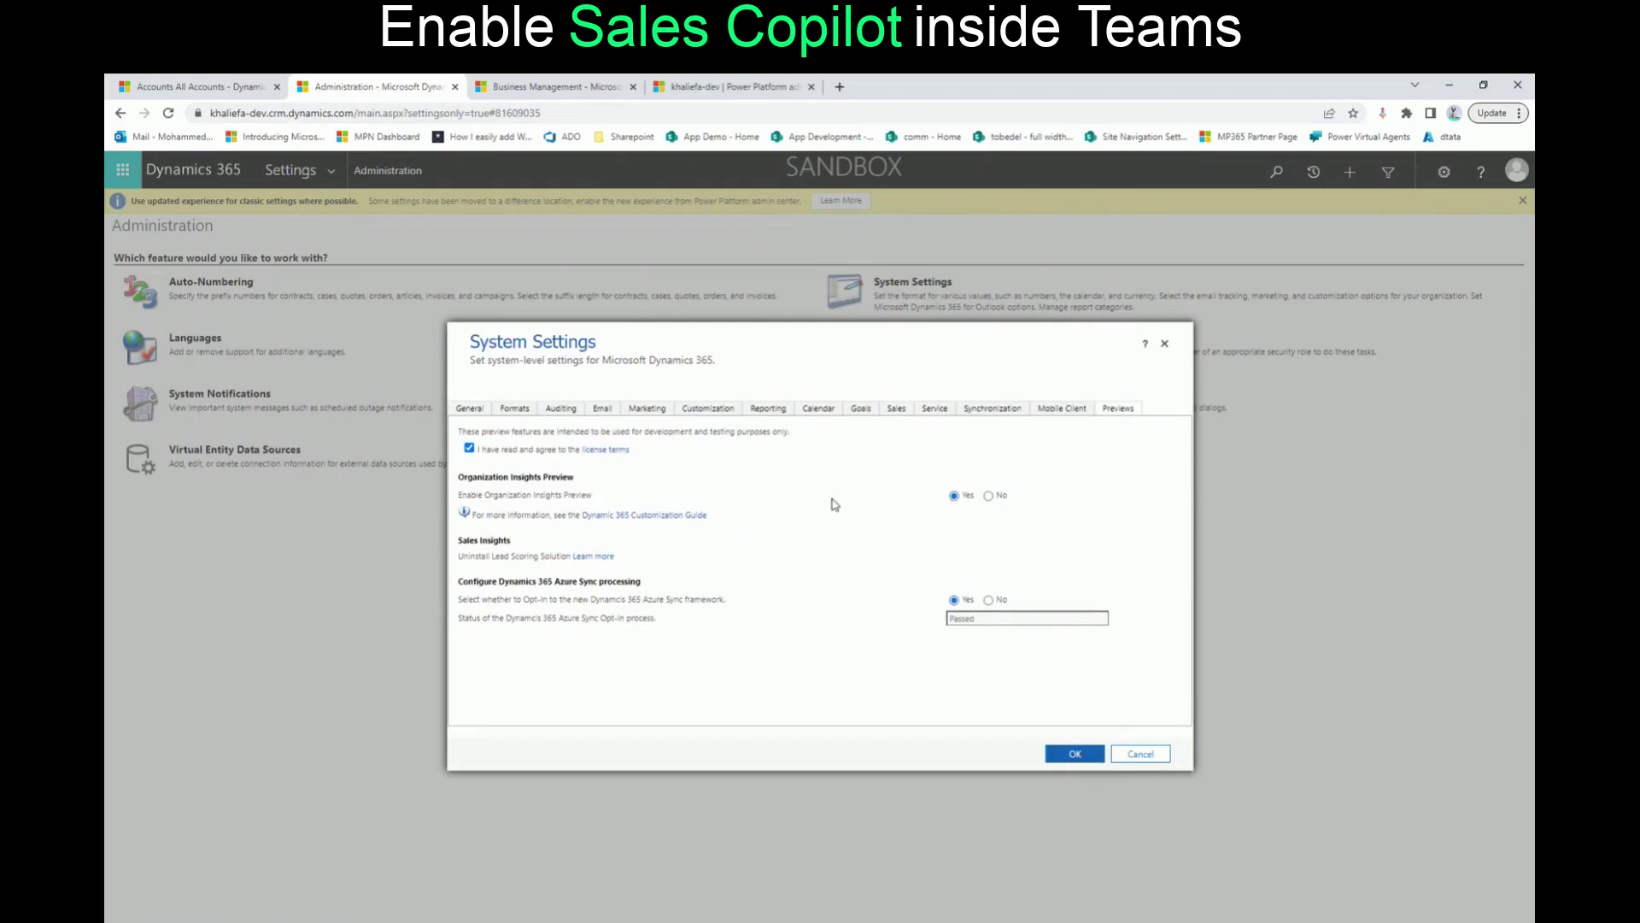
left_click(1072, 756)
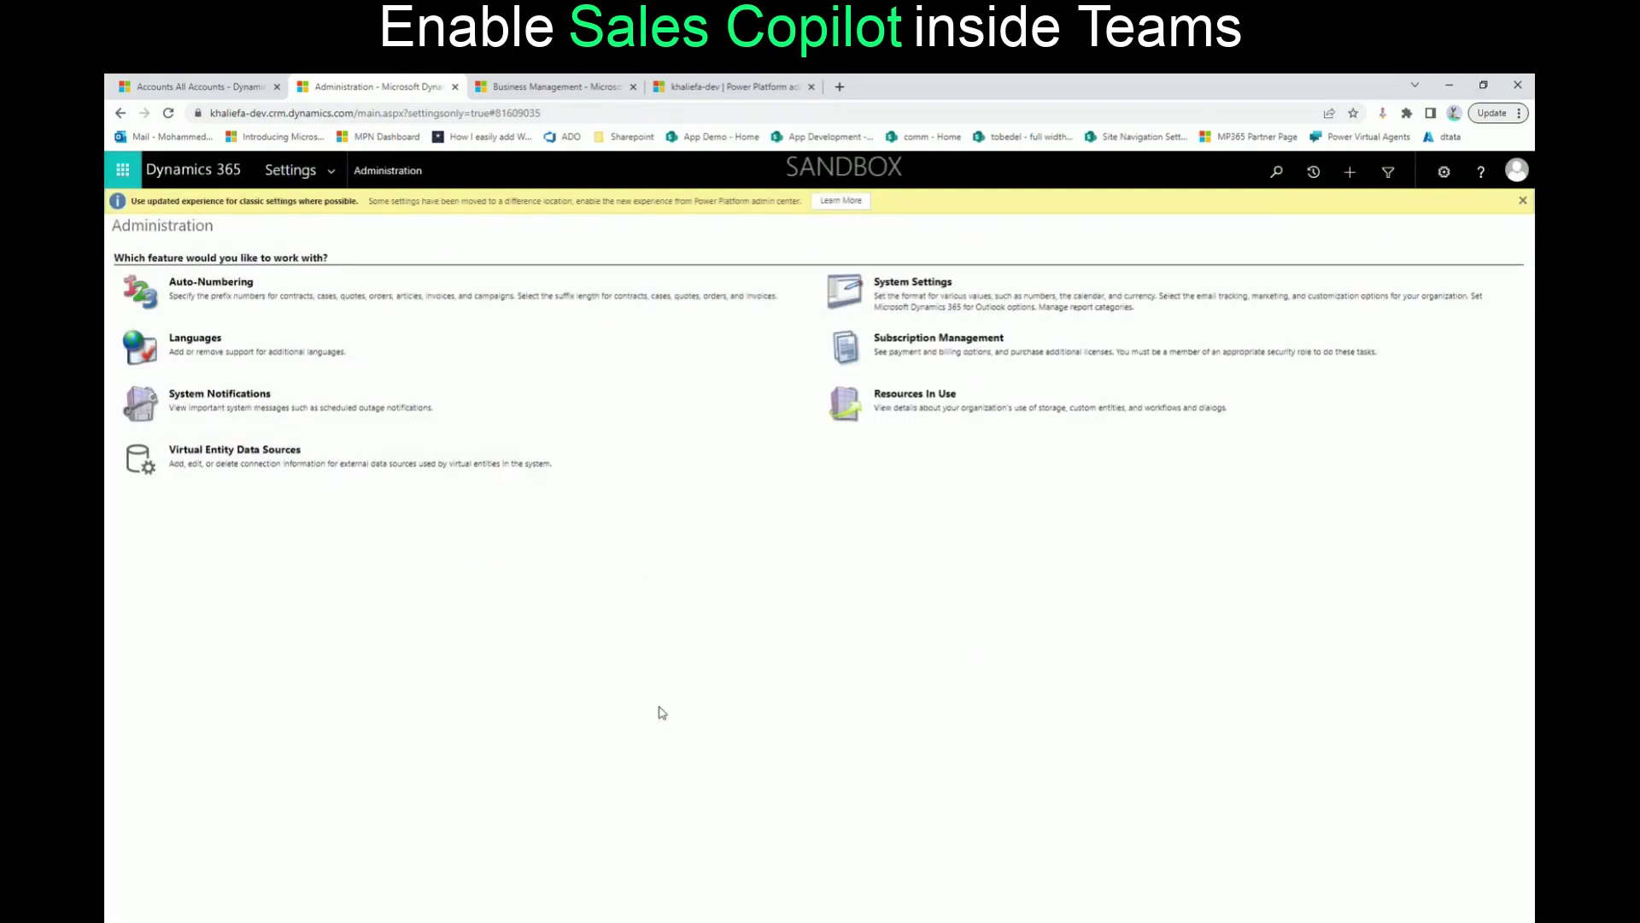
Go to admin.microsoft.com in a new tab and open Settings > Integrated apps.
left_click(840, 86)
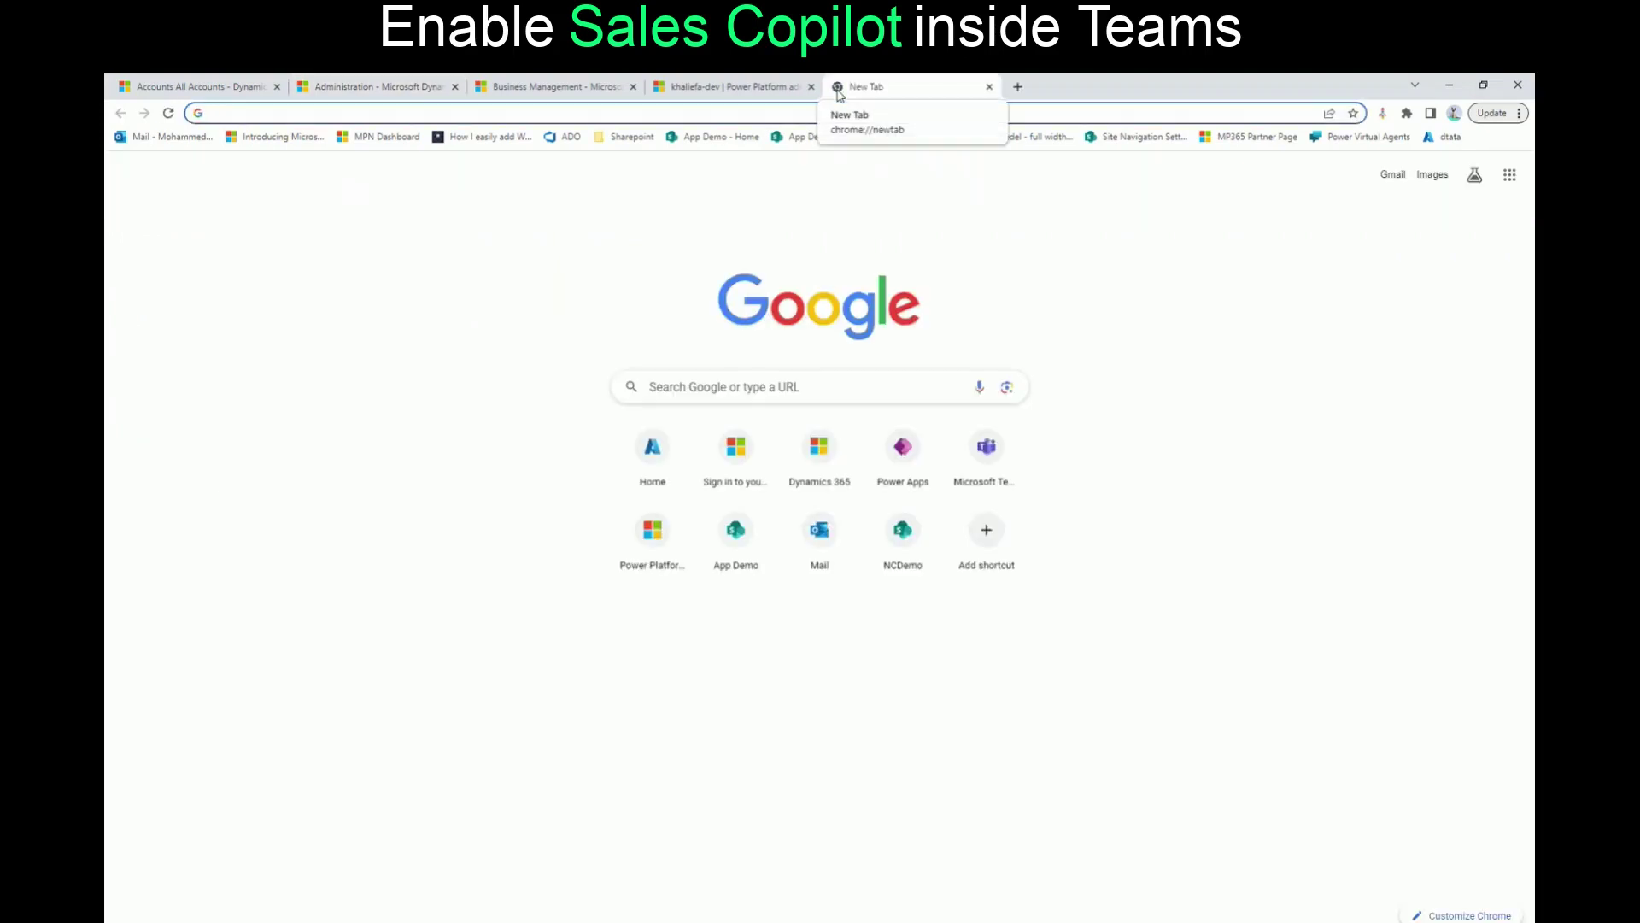
type("admin.")
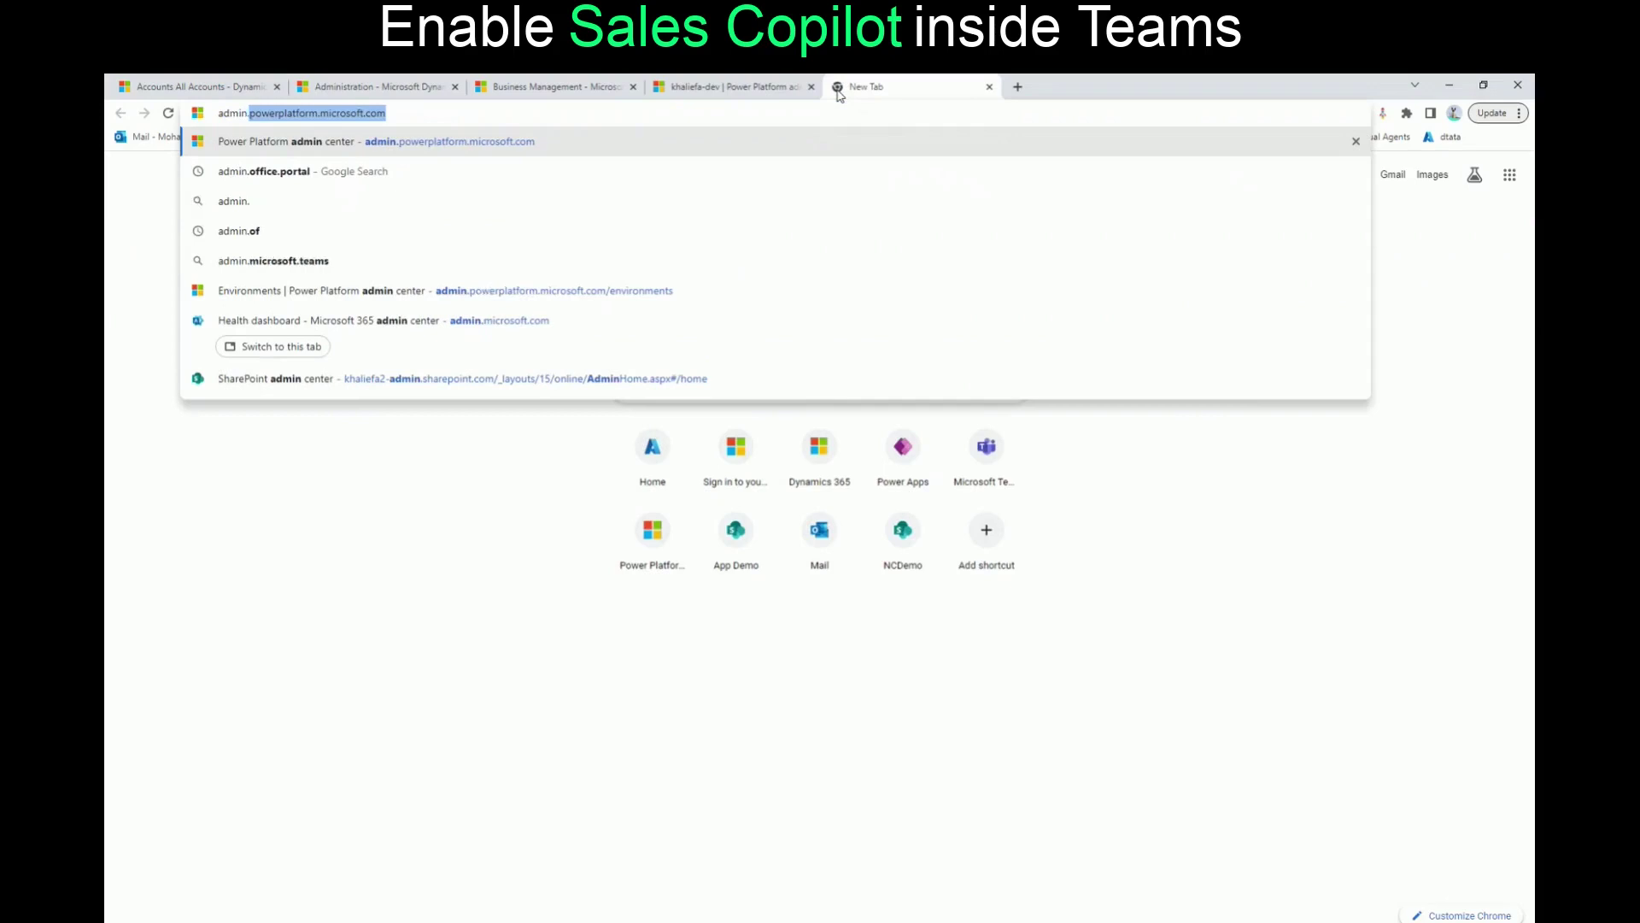
type("mic")
key("Return")
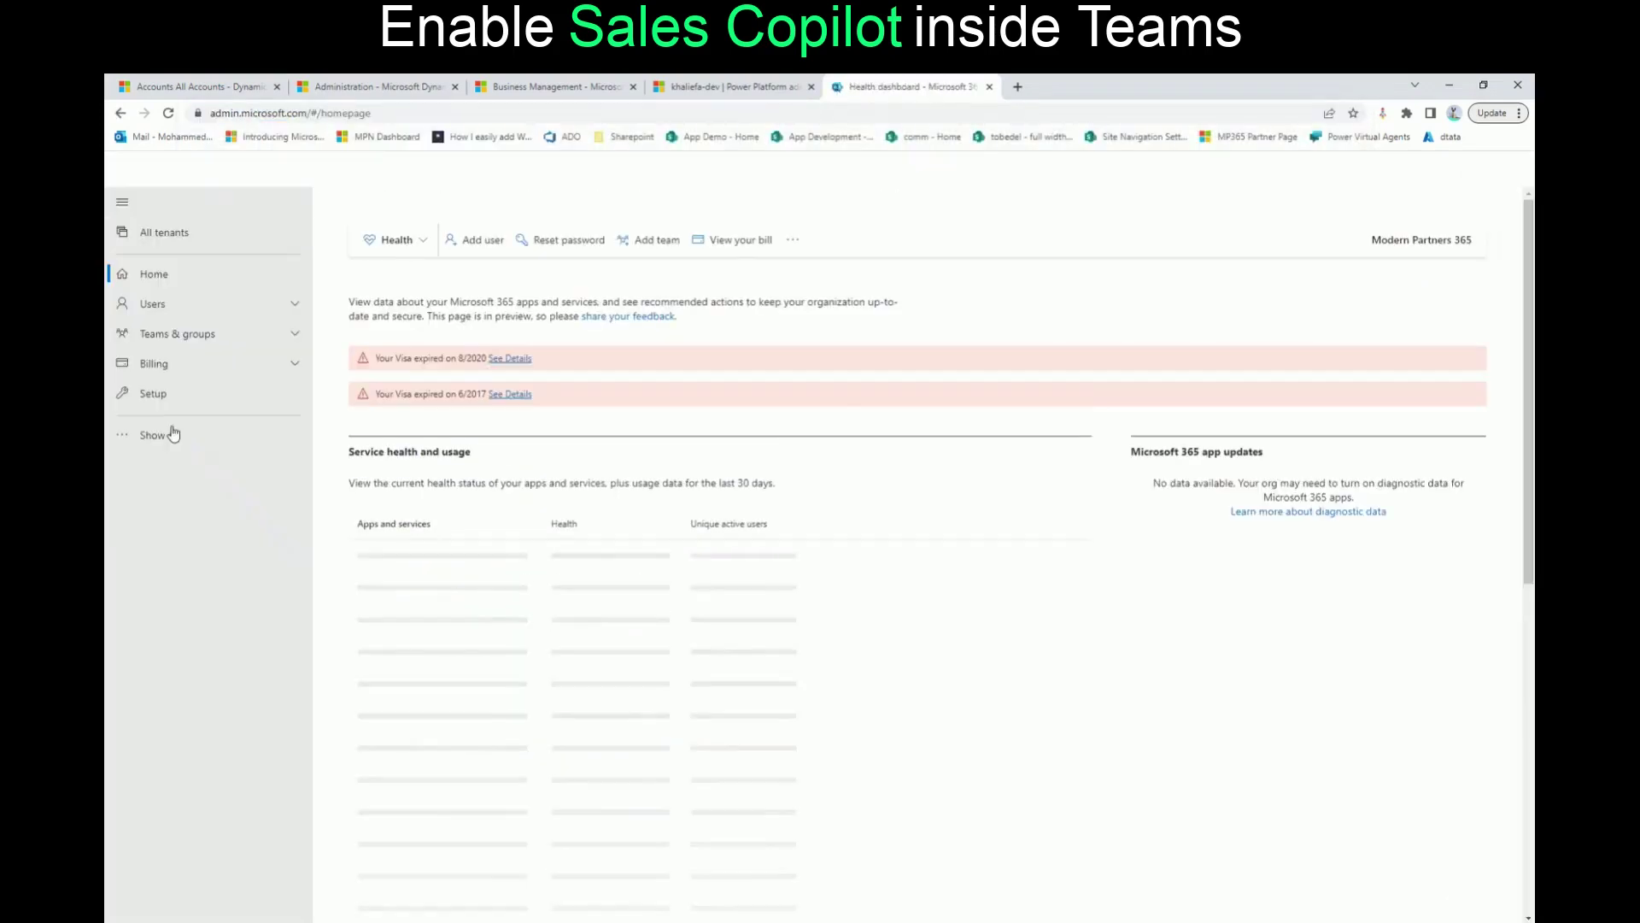
left_click(163, 437)
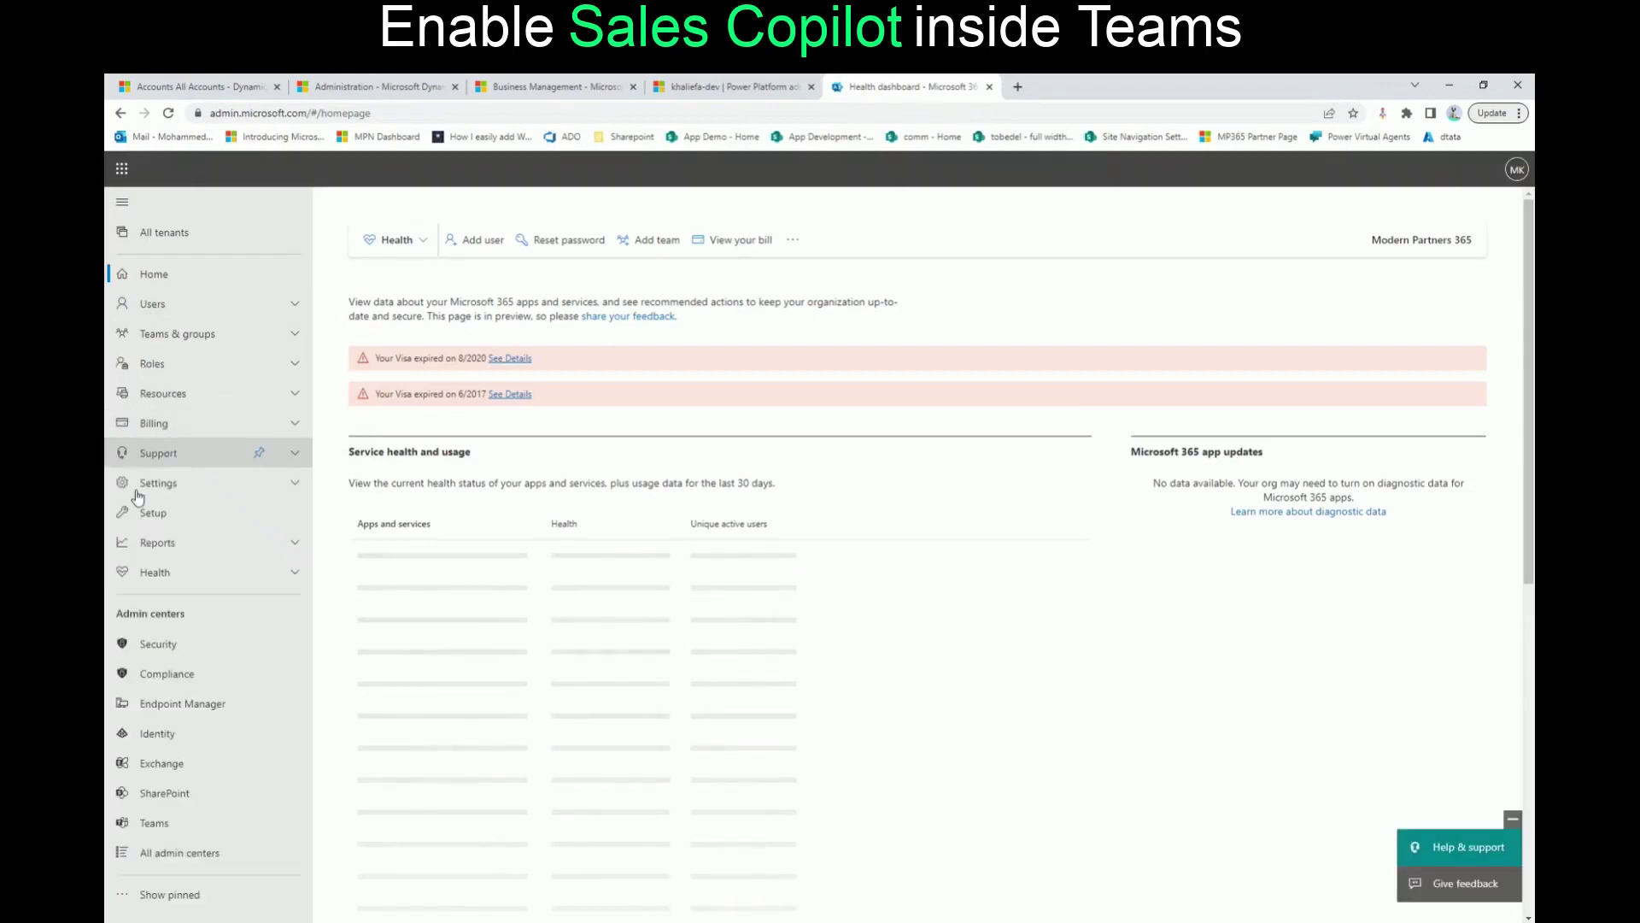
left_click(296, 485)
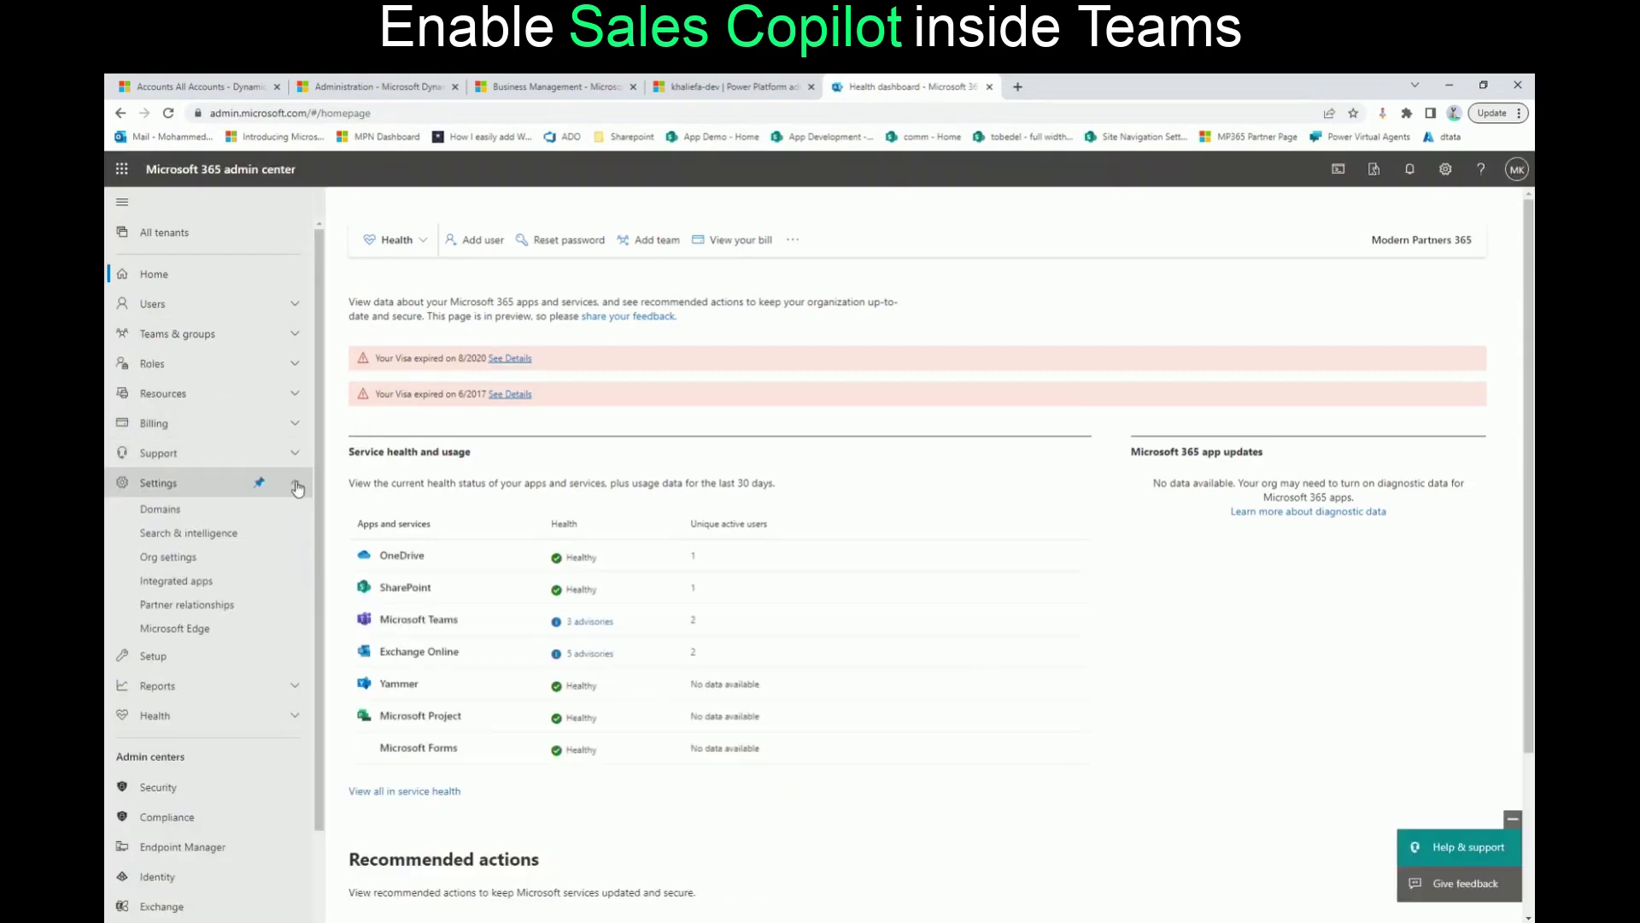
left_click(170, 584)
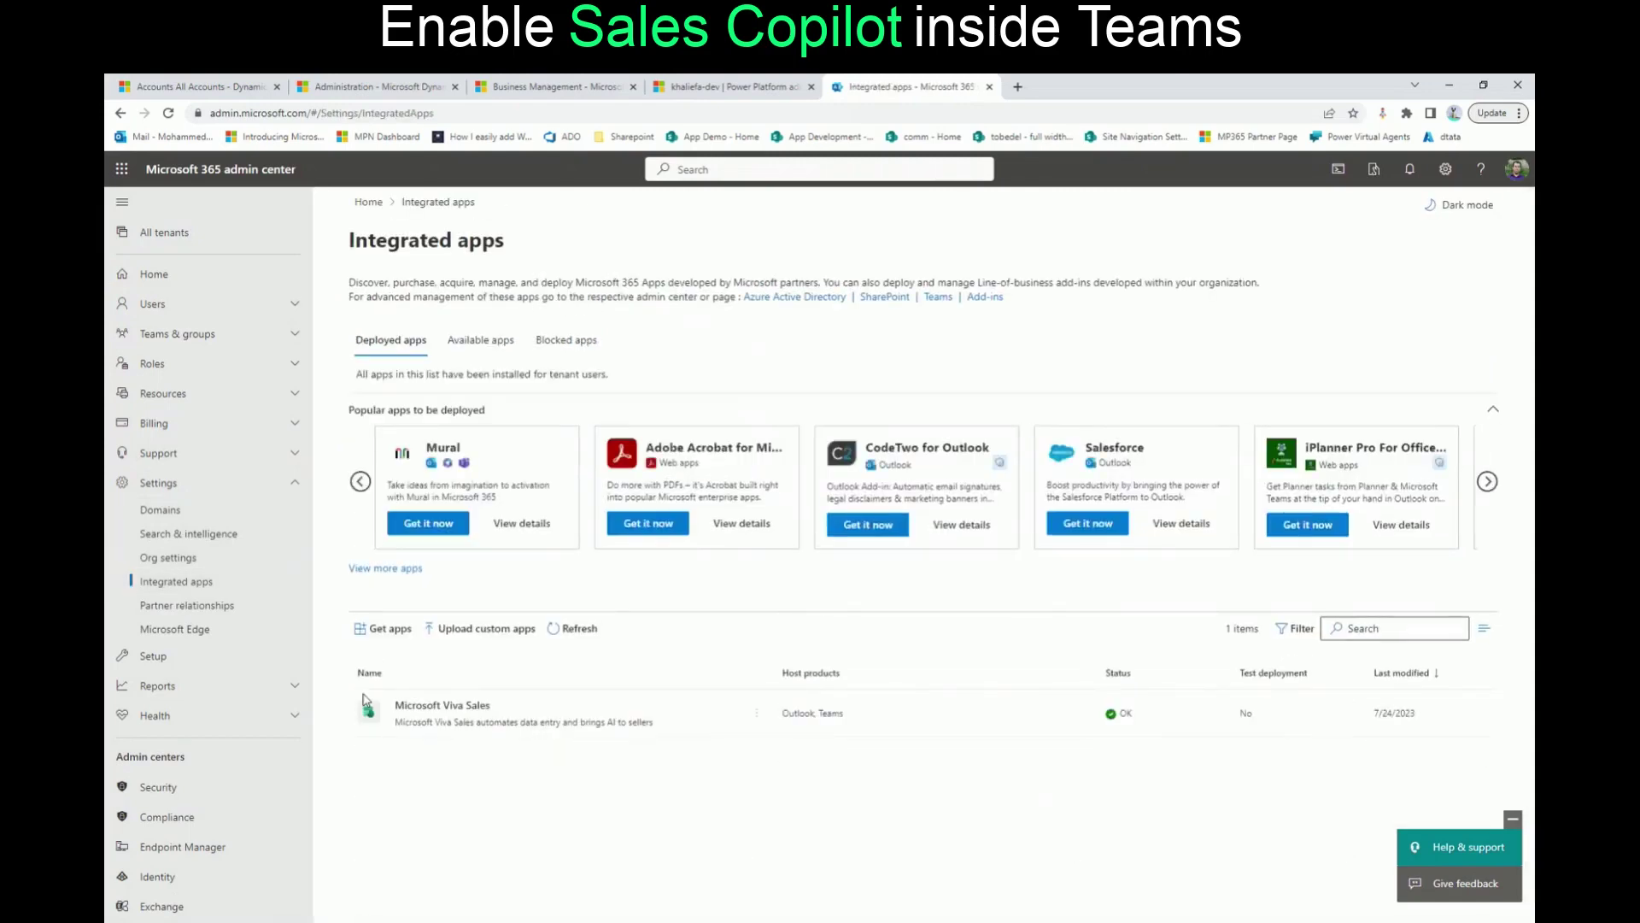
Search the app store for 'copilot' and get Sales Copilot for Microsoft Teams.
left_click(382, 632)
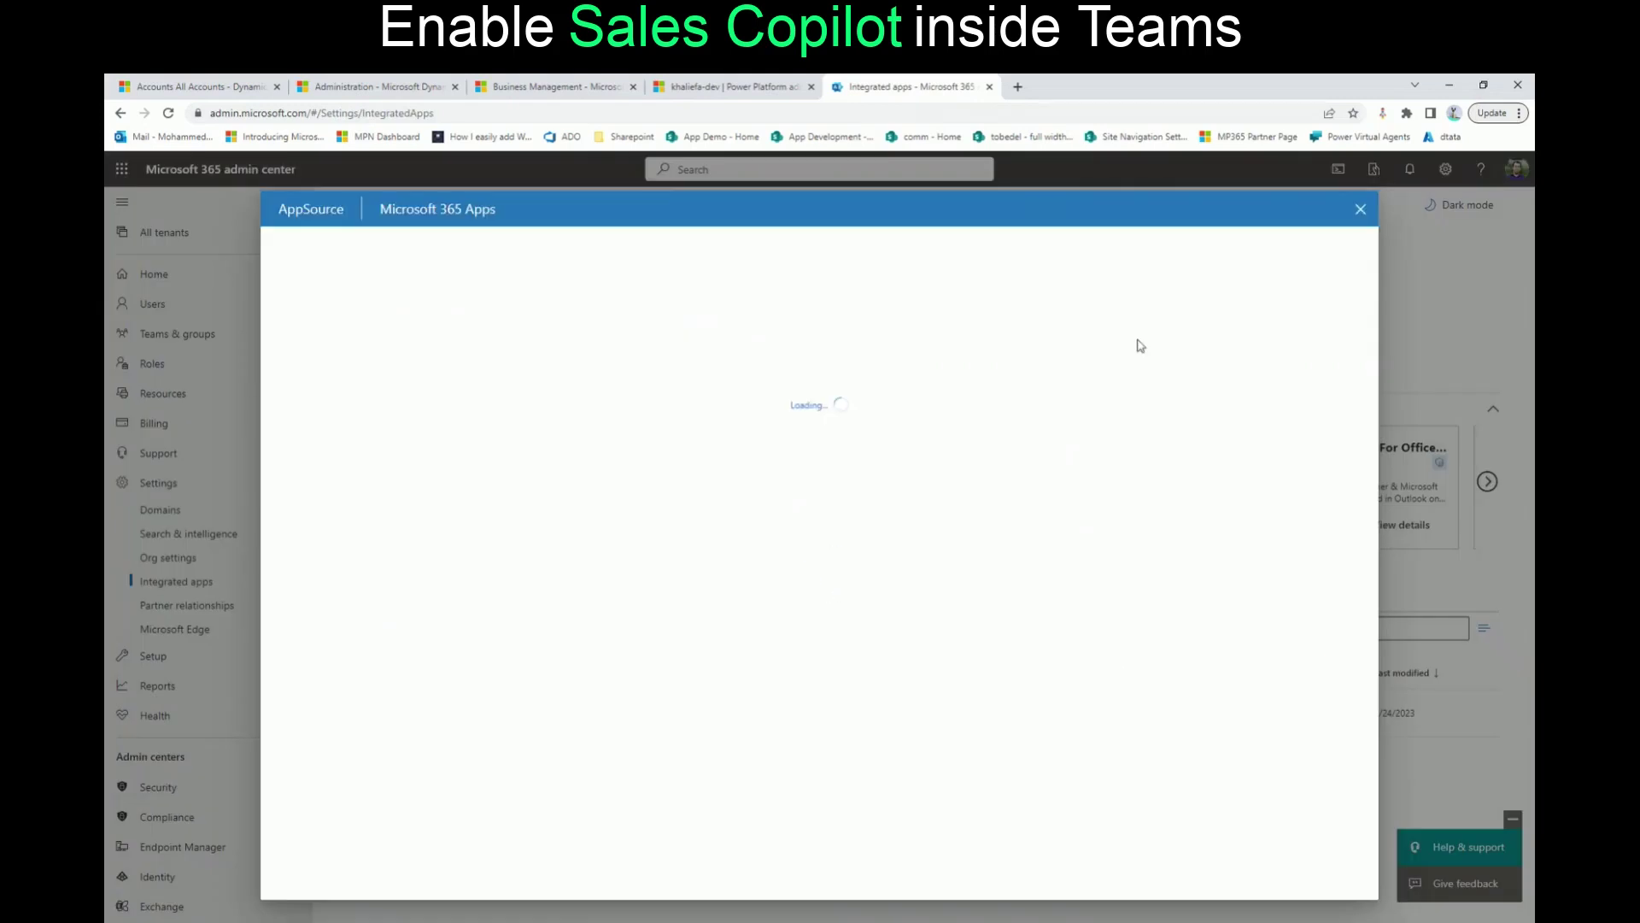
left_click(1232, 252)
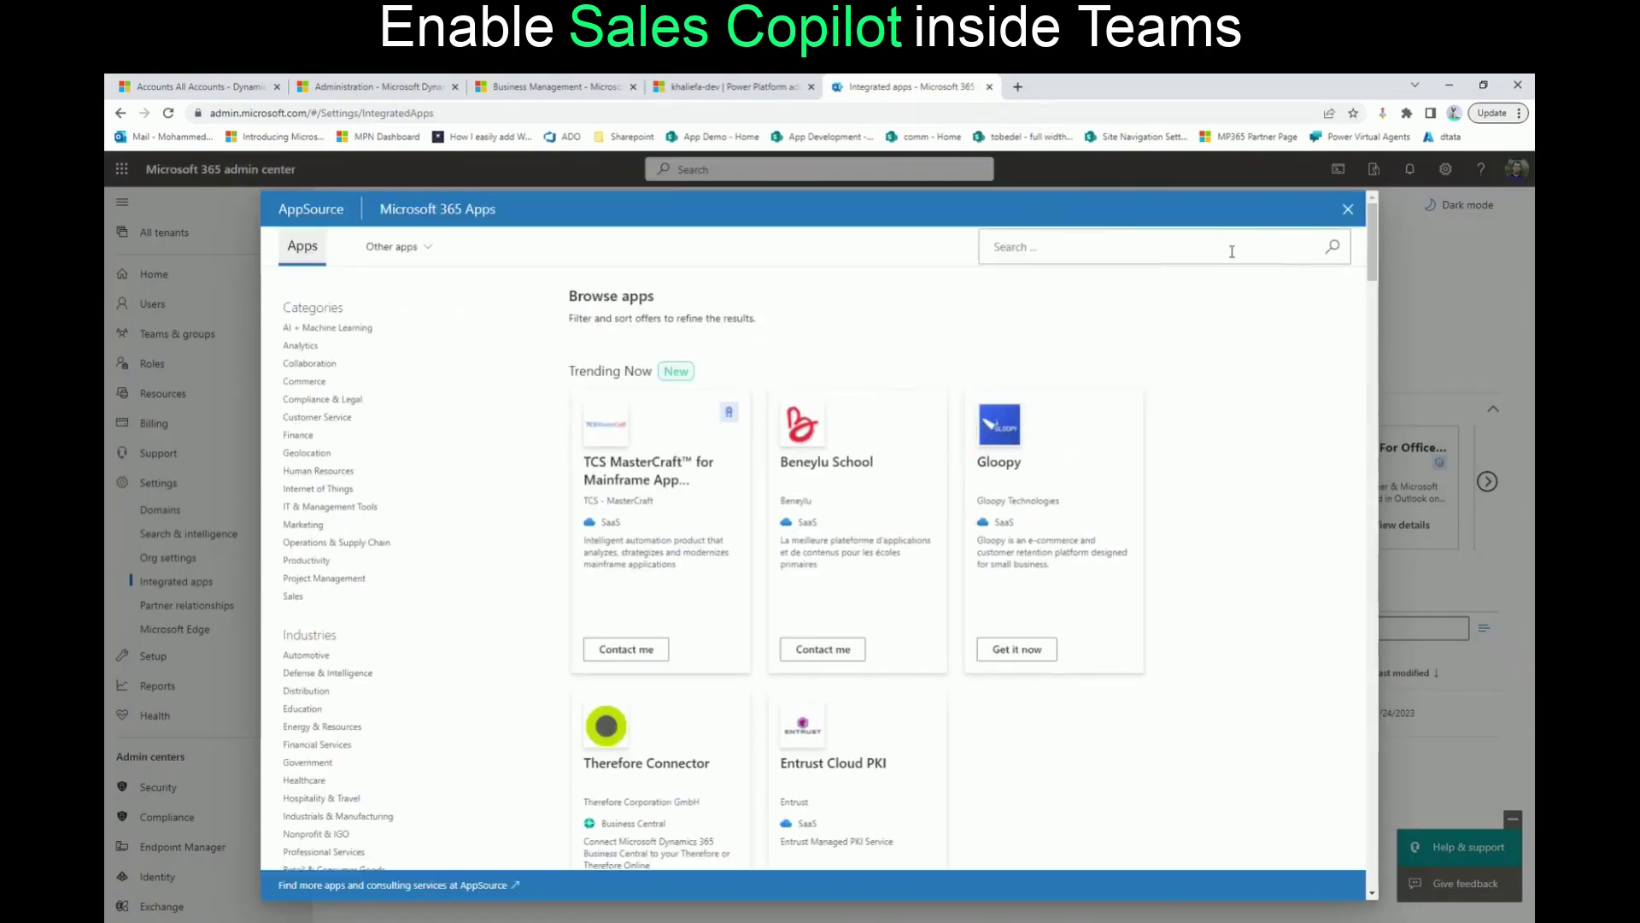
type("copilot")
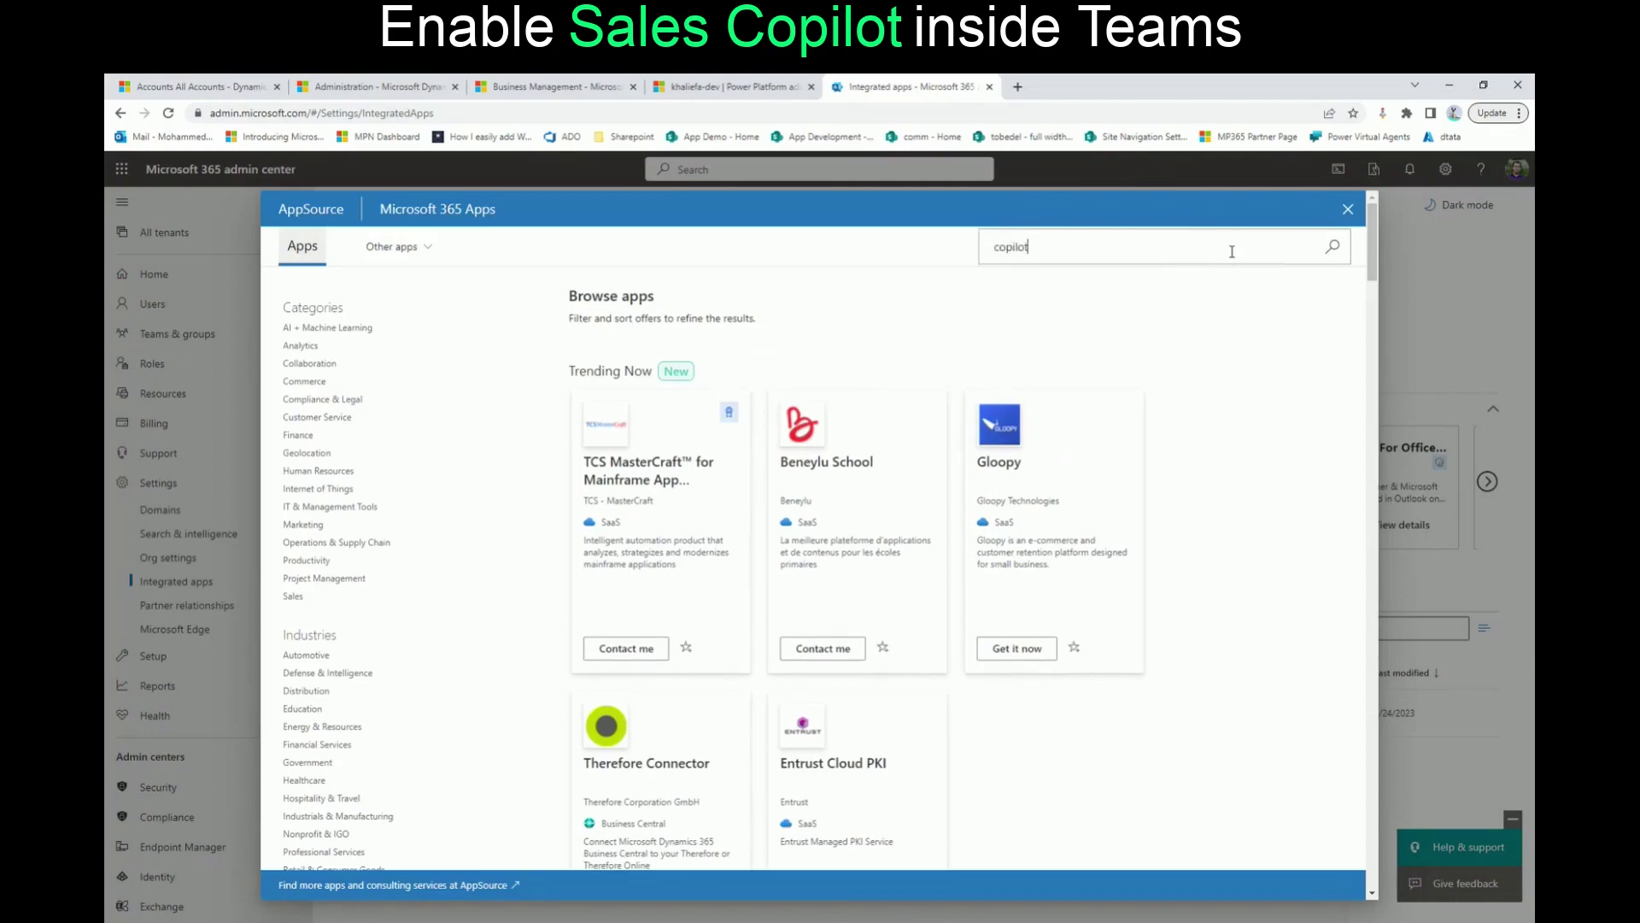
key("Return")
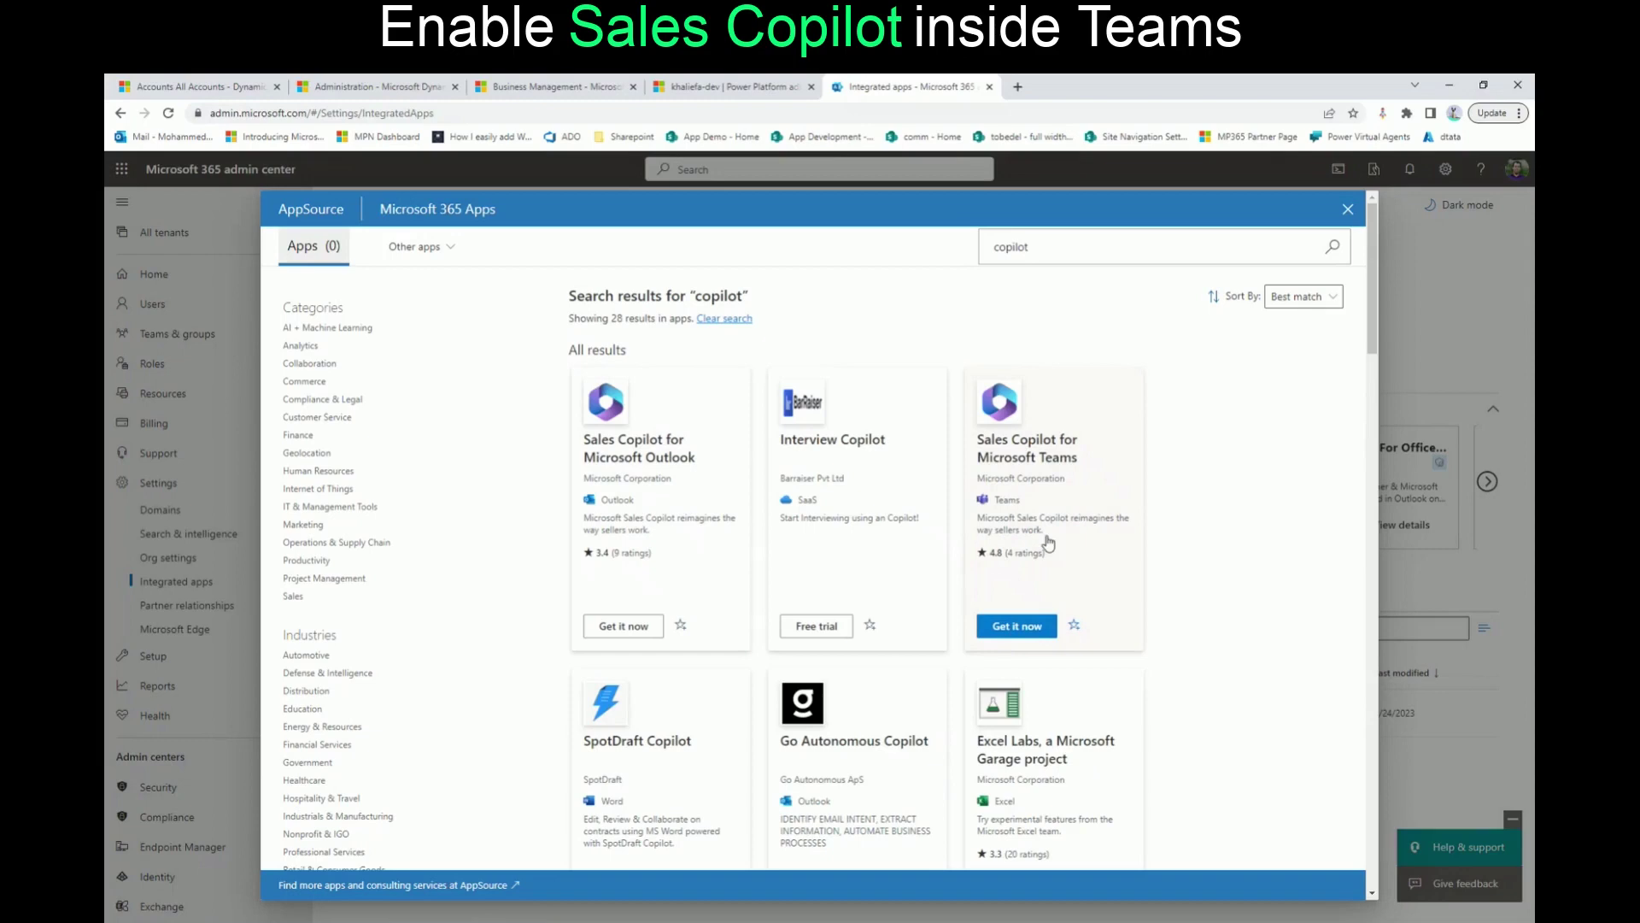
left_click(1016, 631)
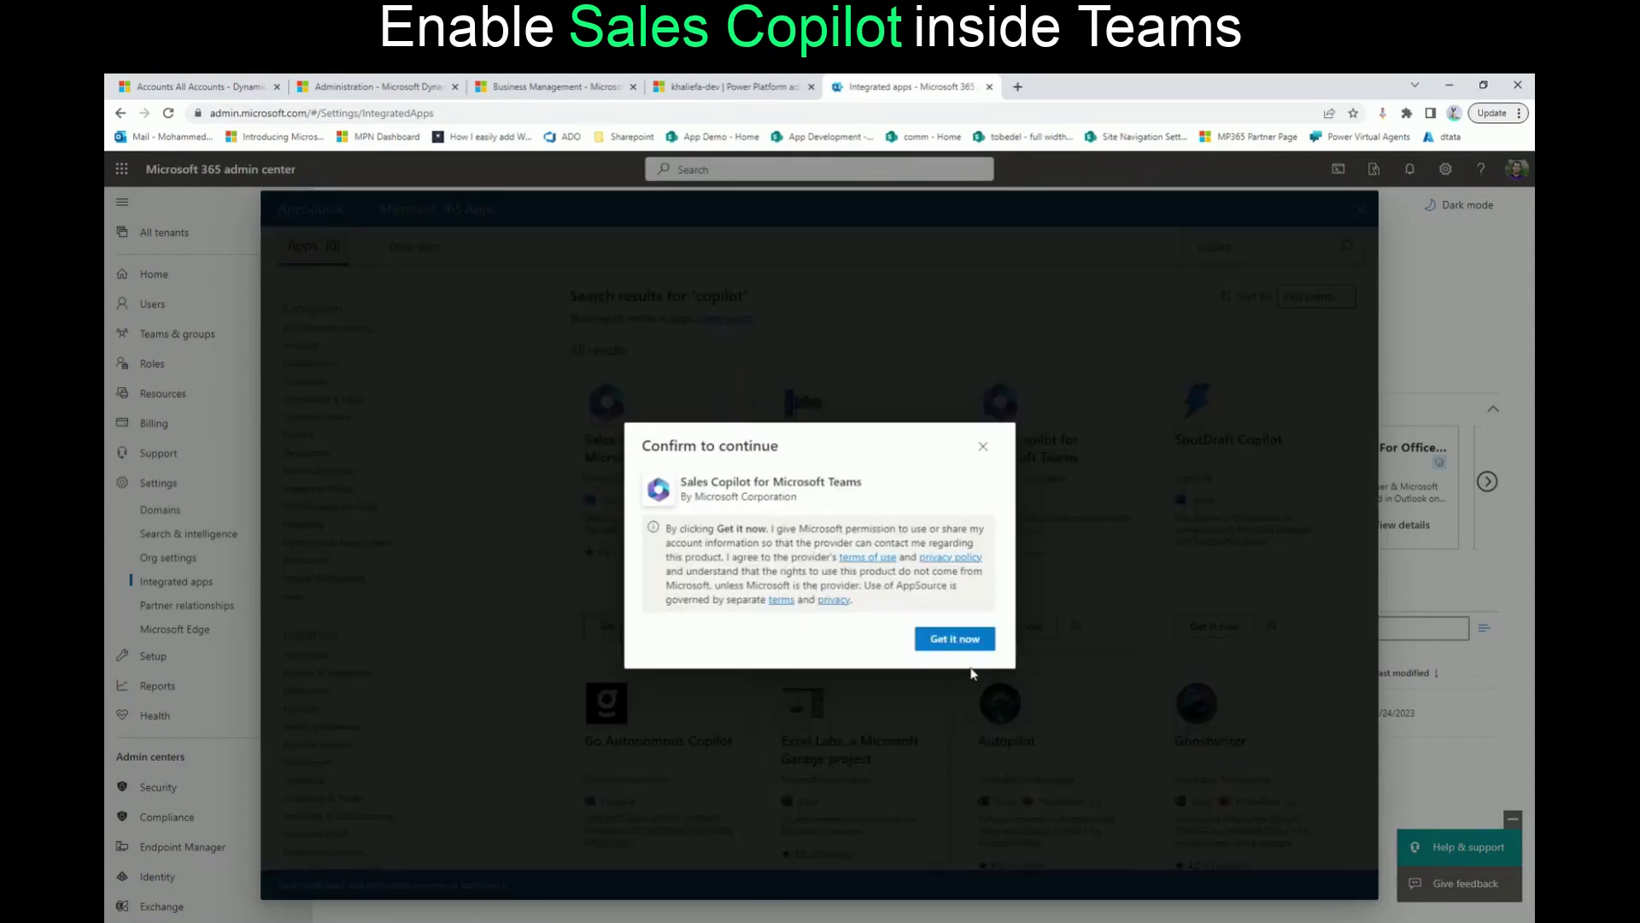
left_click(969, 641)
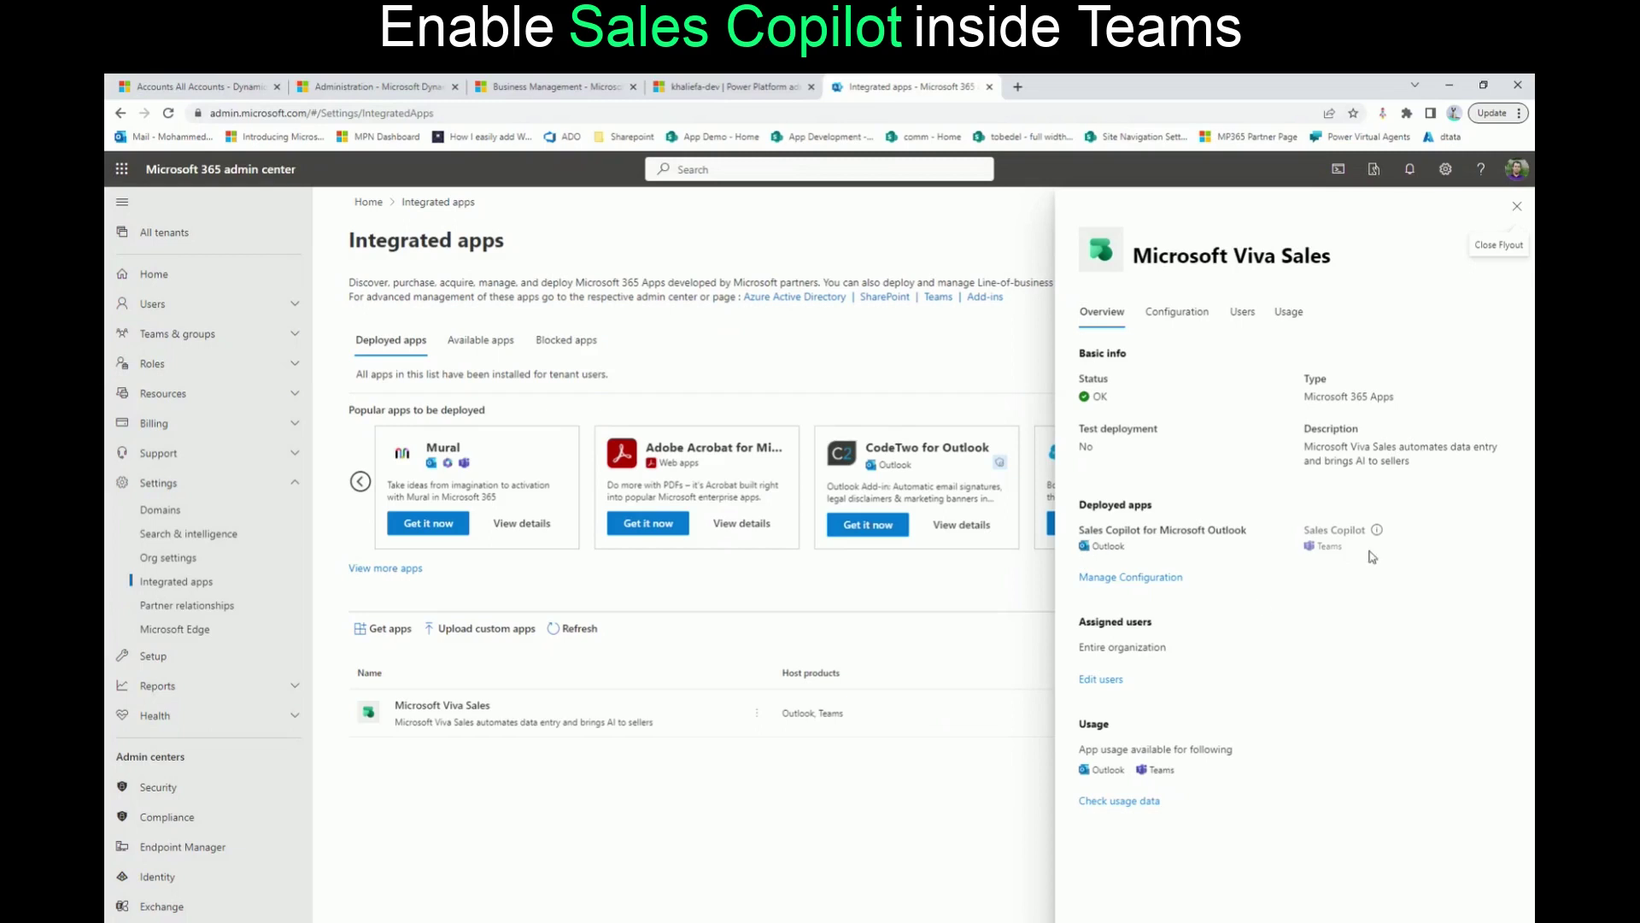
Follow the Viva Sales configuration's Teams link to the Microsoft Teams admin center.
left_click(1141, 578)
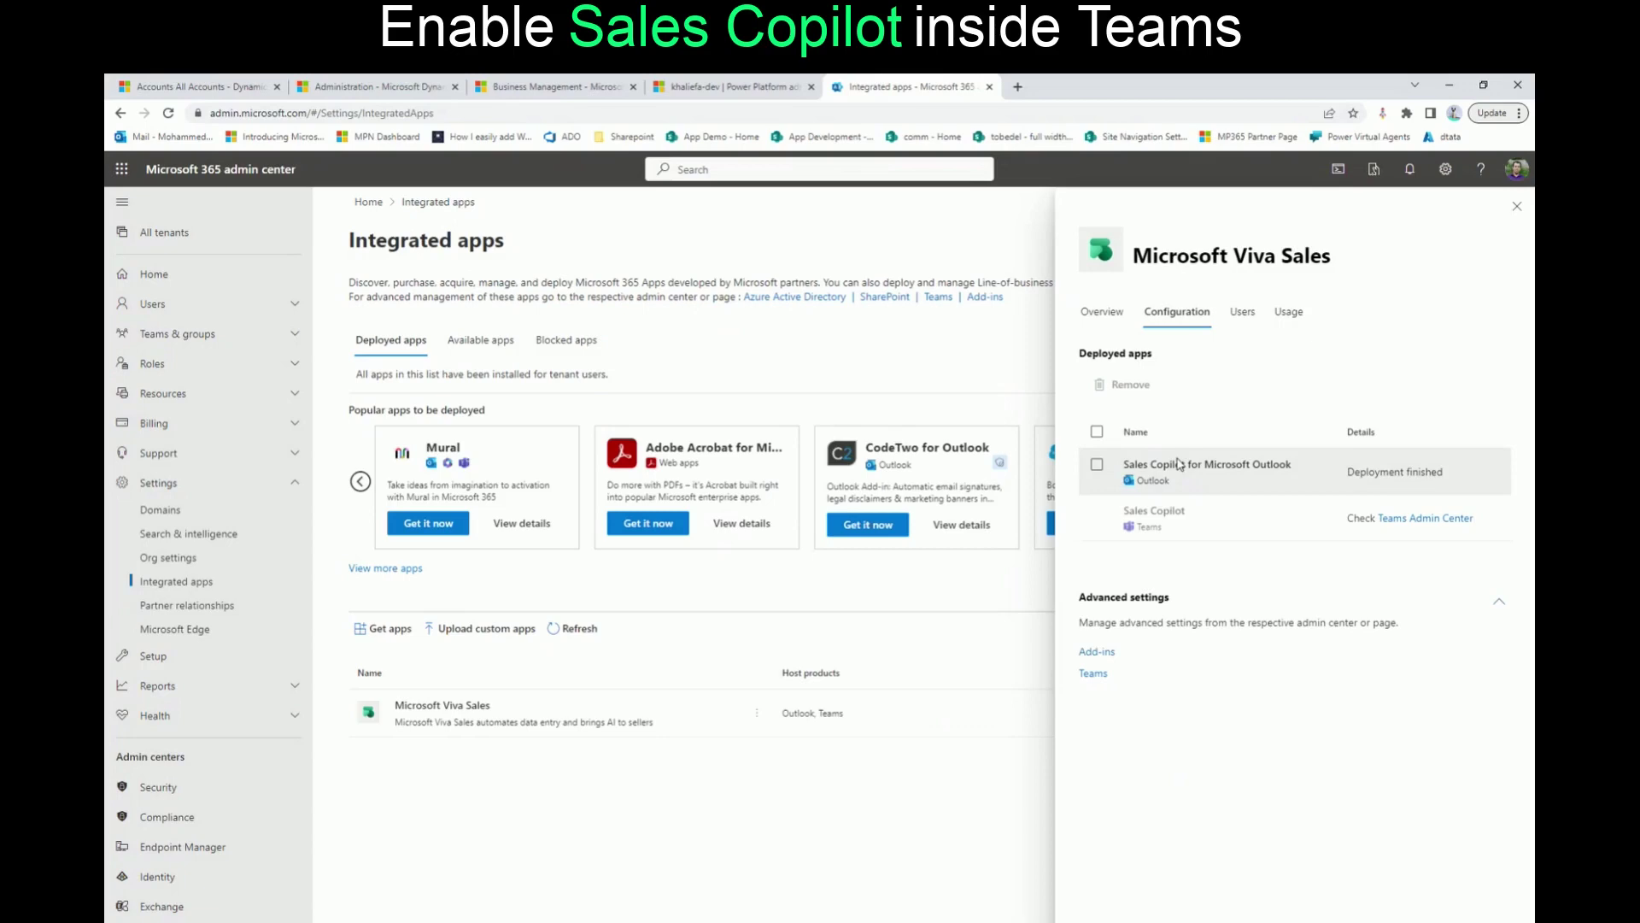
left_click(1093, 674)
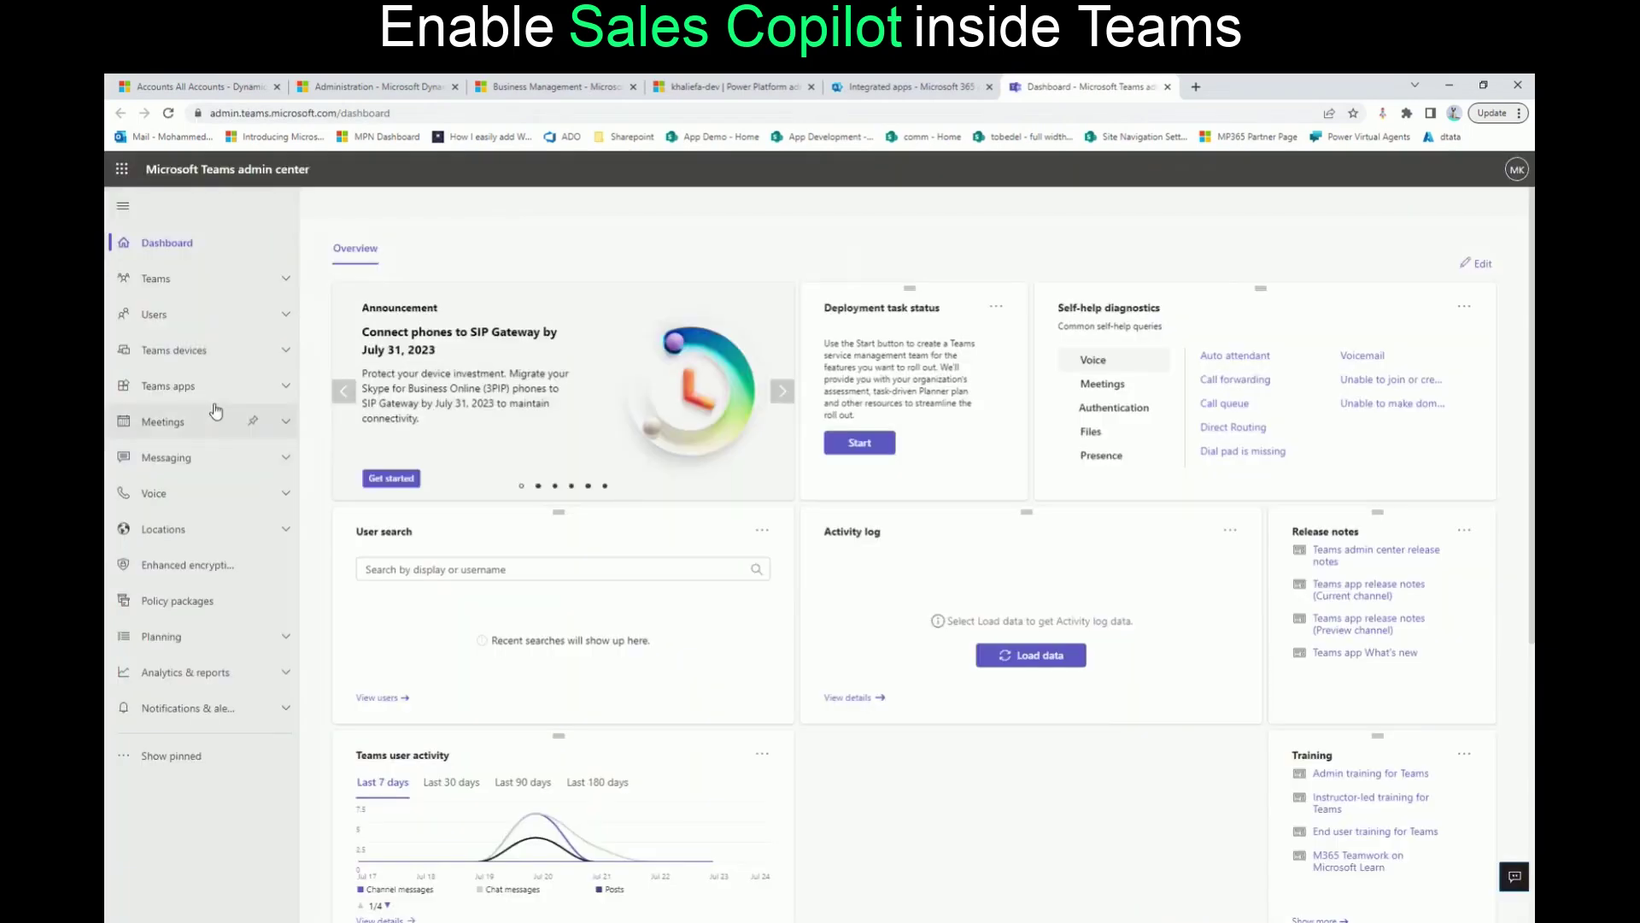
Find Sales Copilot in Teams apps > Manage apps and change its status to Allowed.
left_click(283, 391)
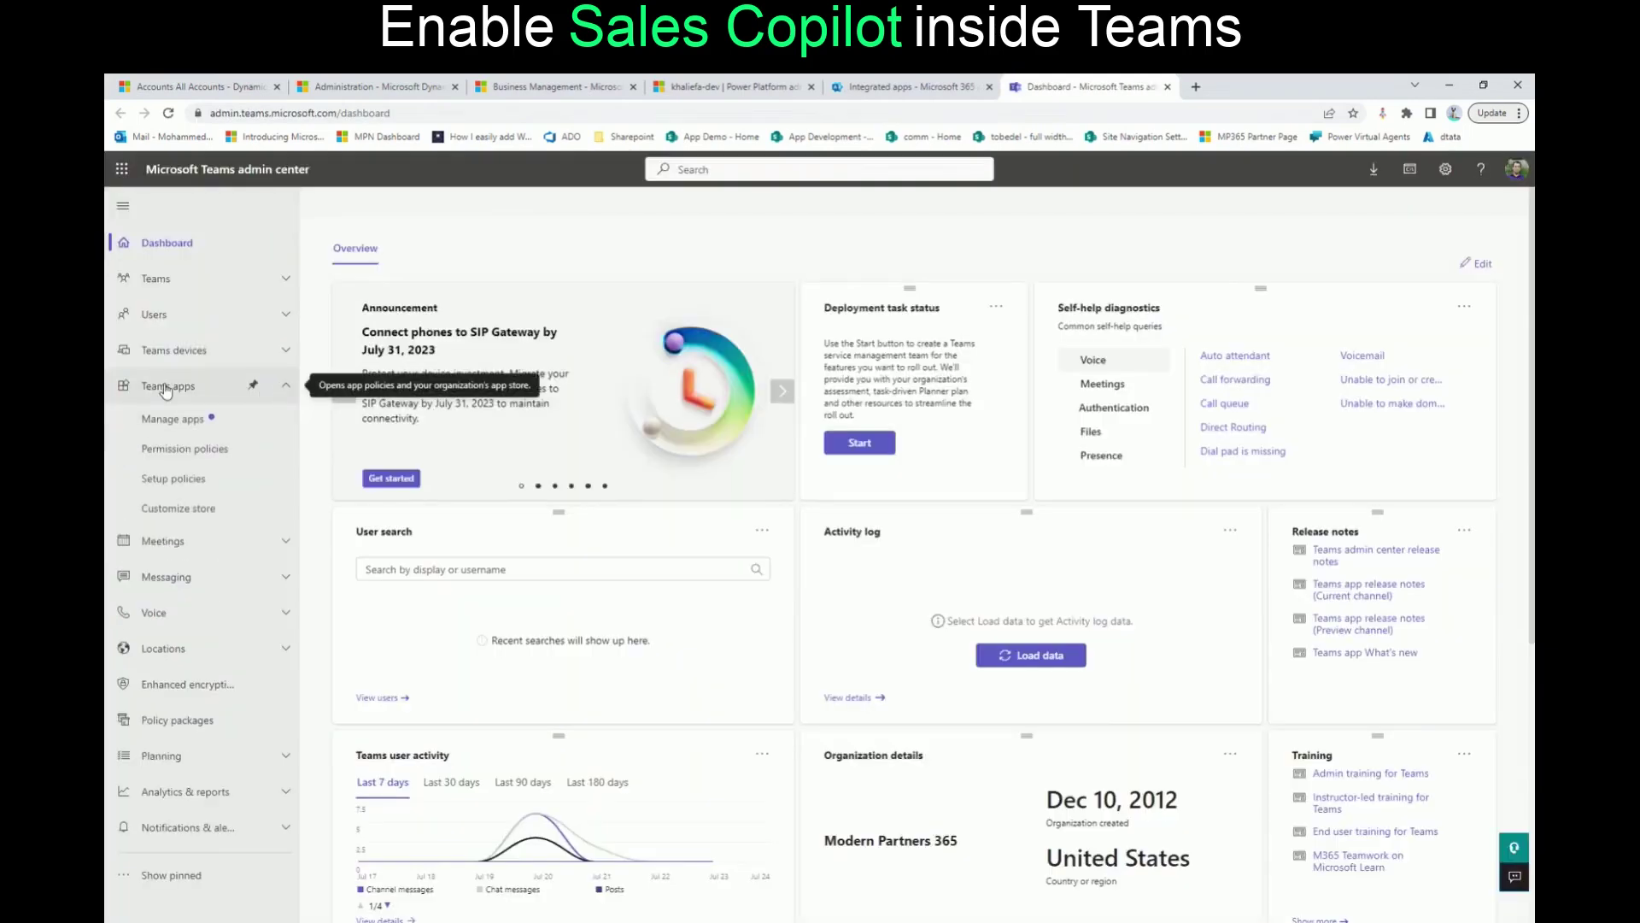
left_click(188, 427)
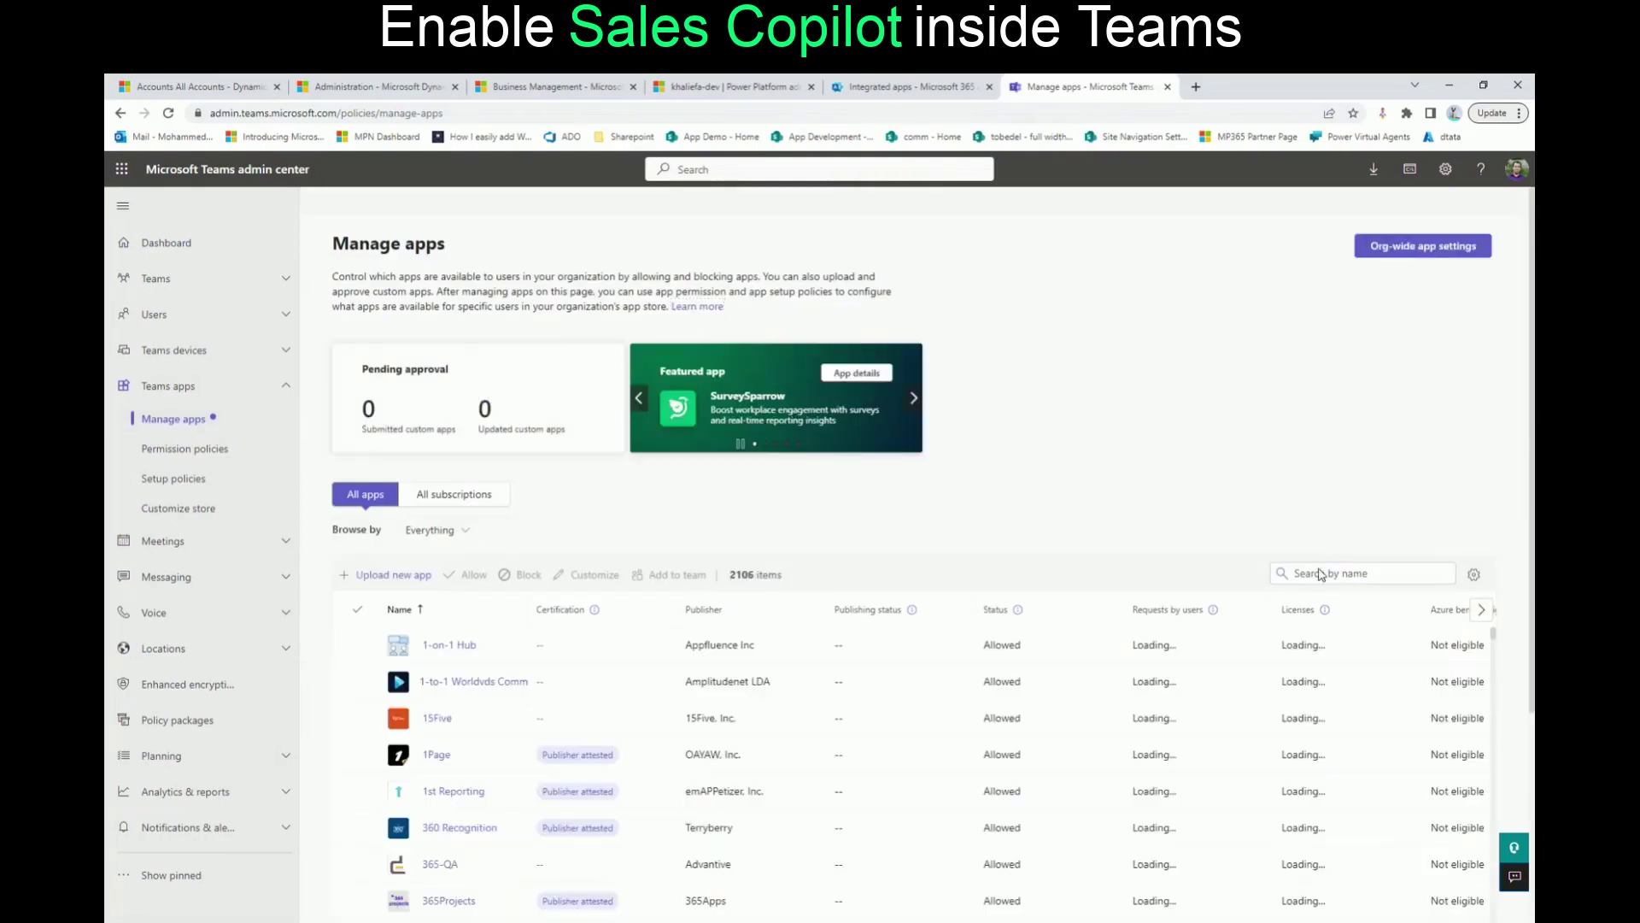
left_click(1319, 573)
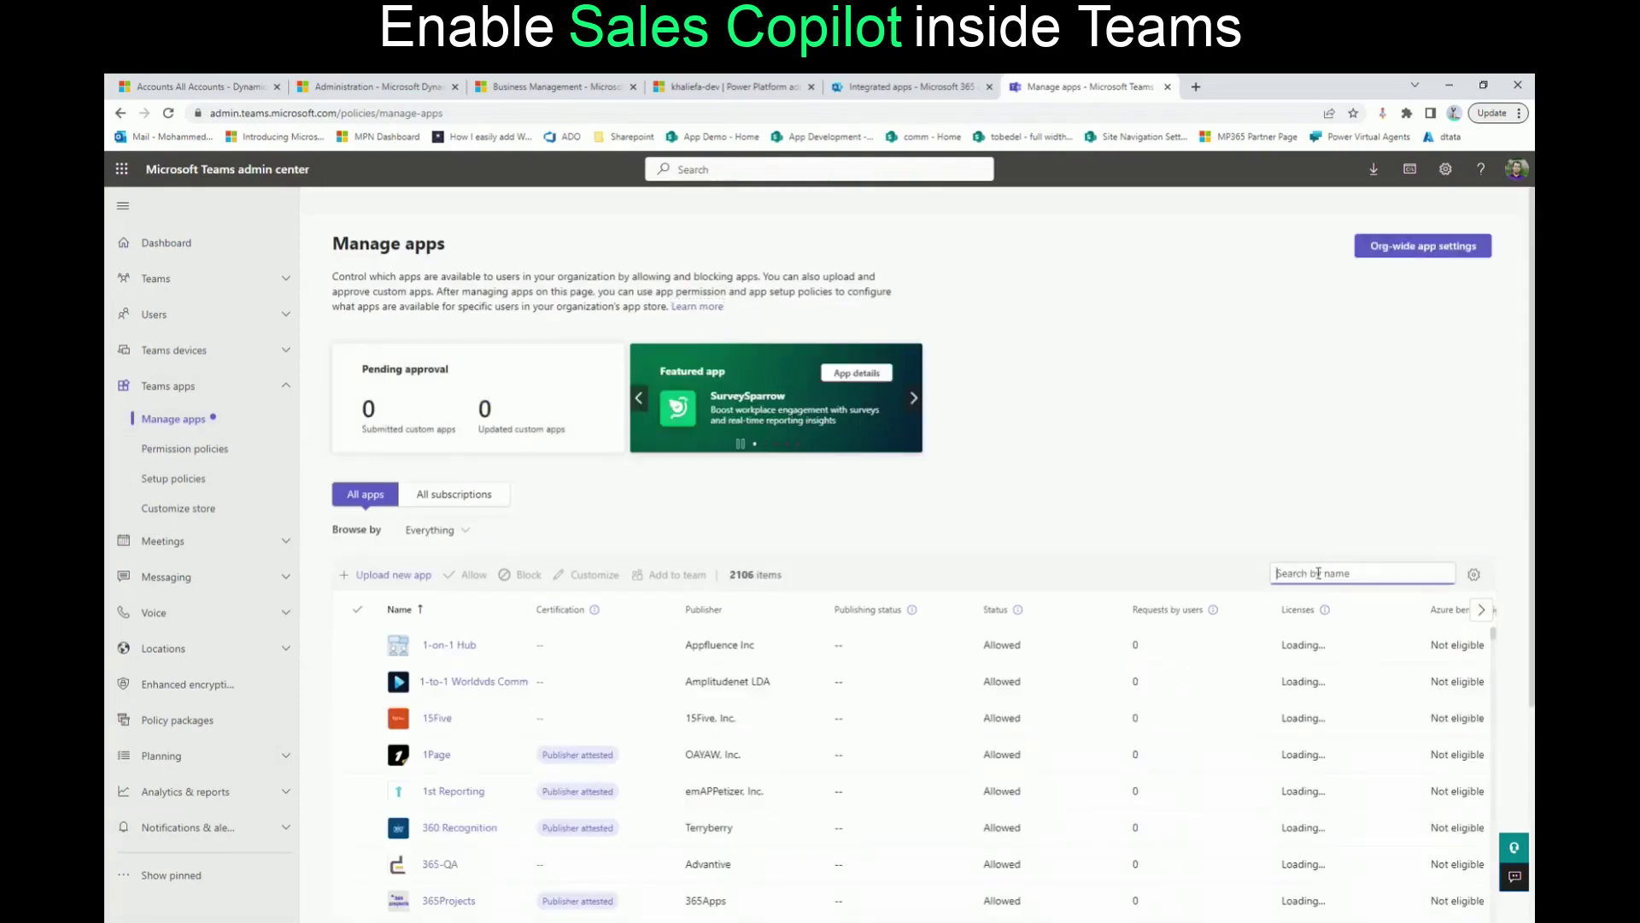
type("d")
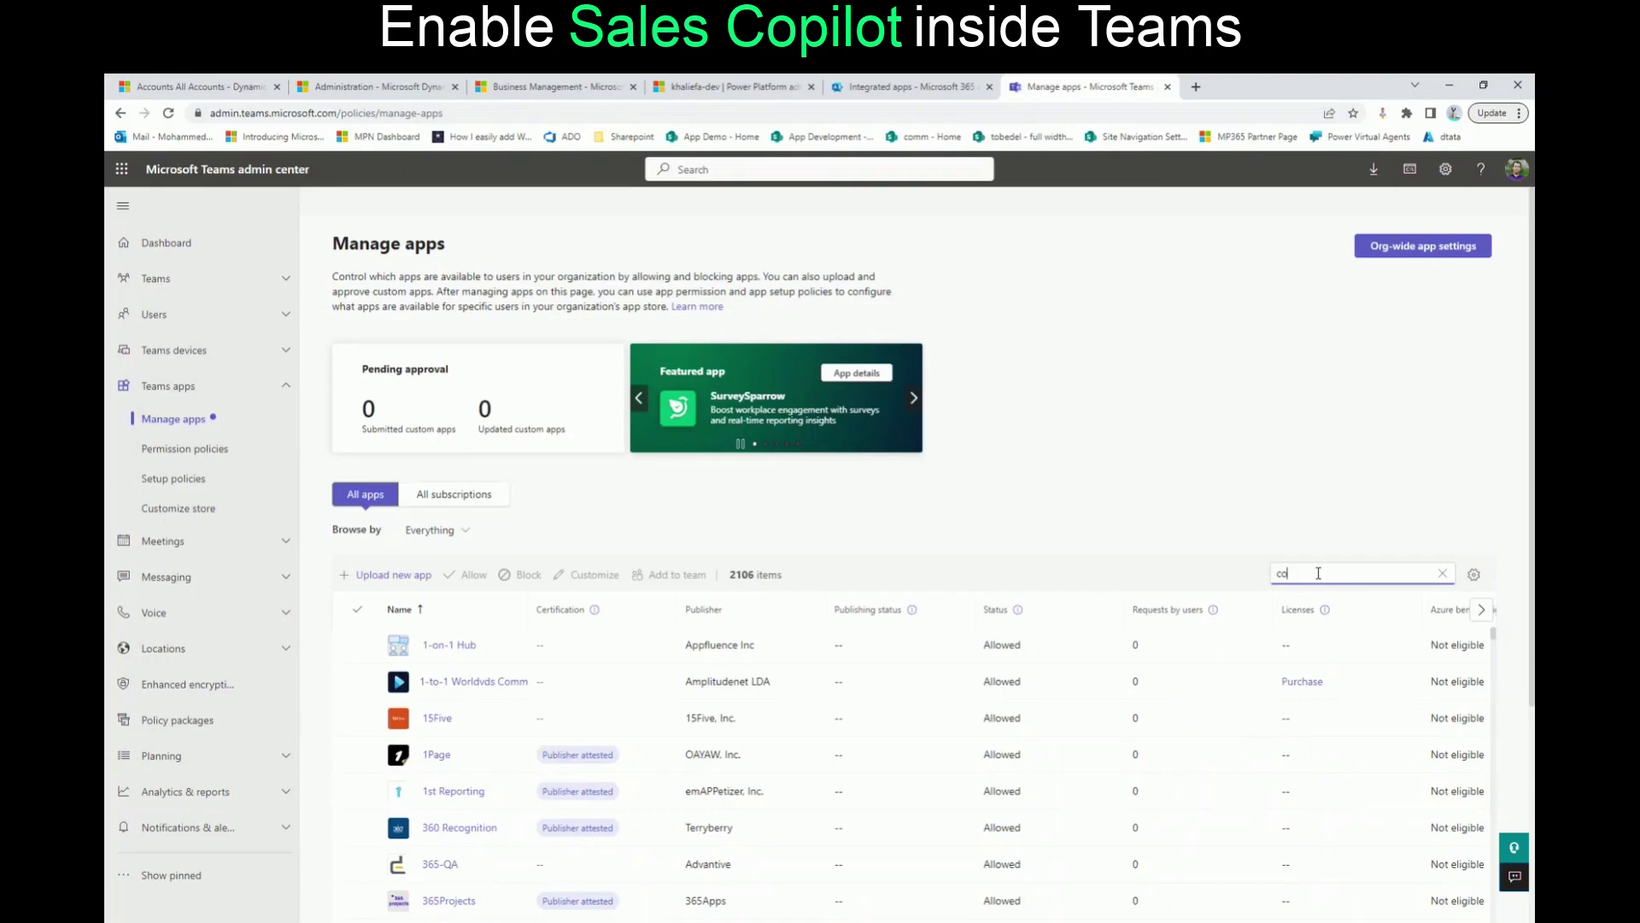
type("opilot")
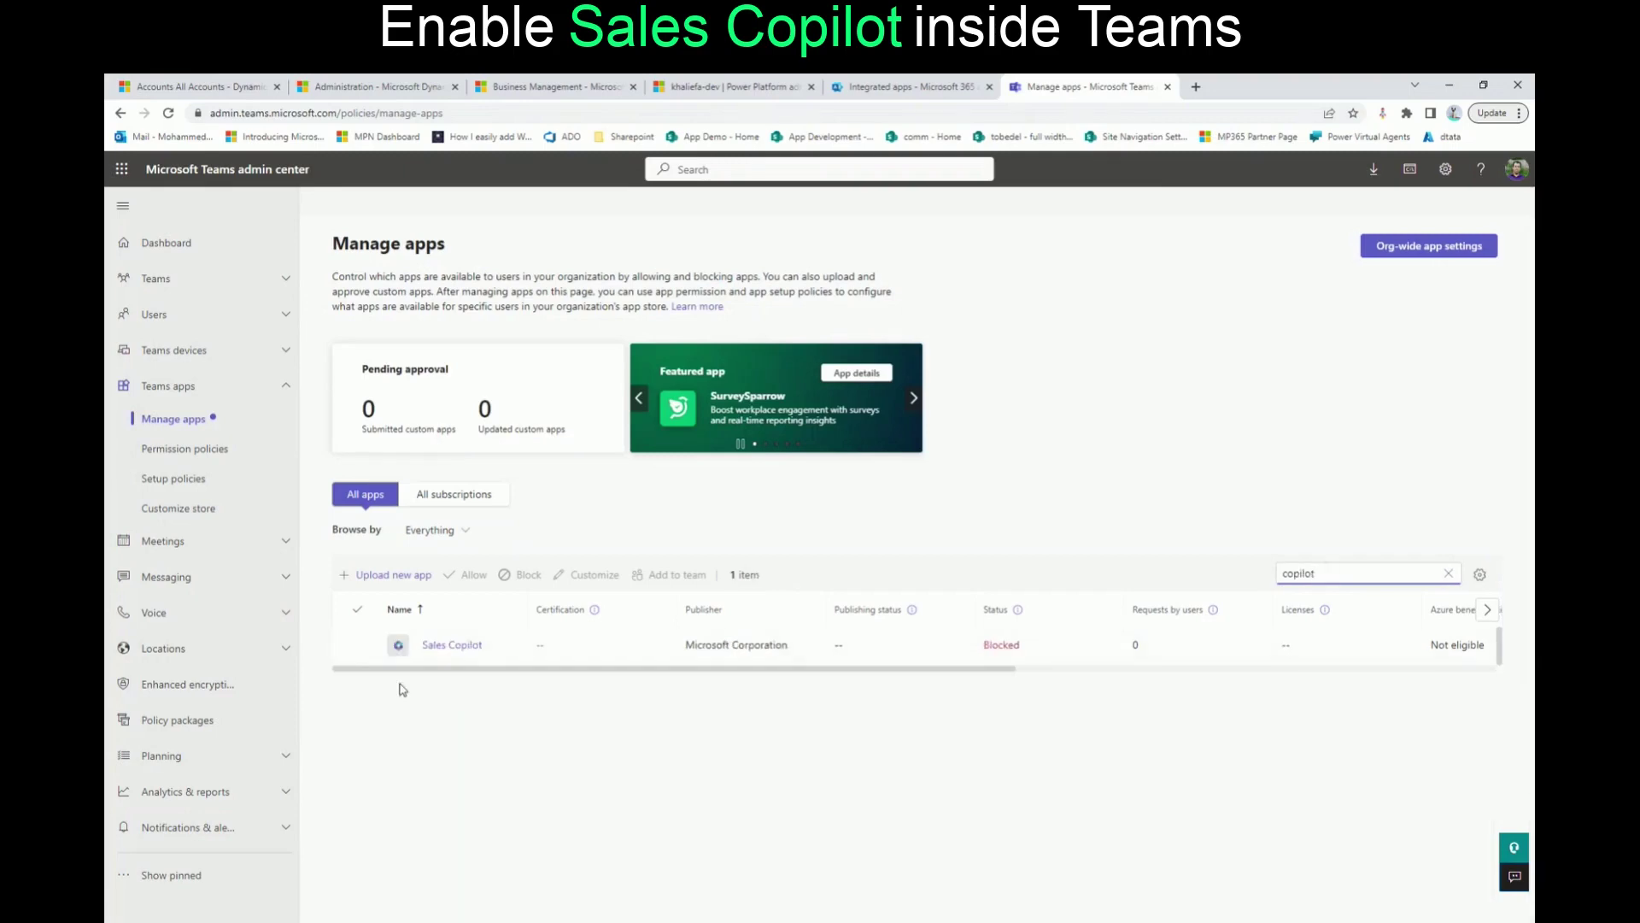
left_click(357, 647)
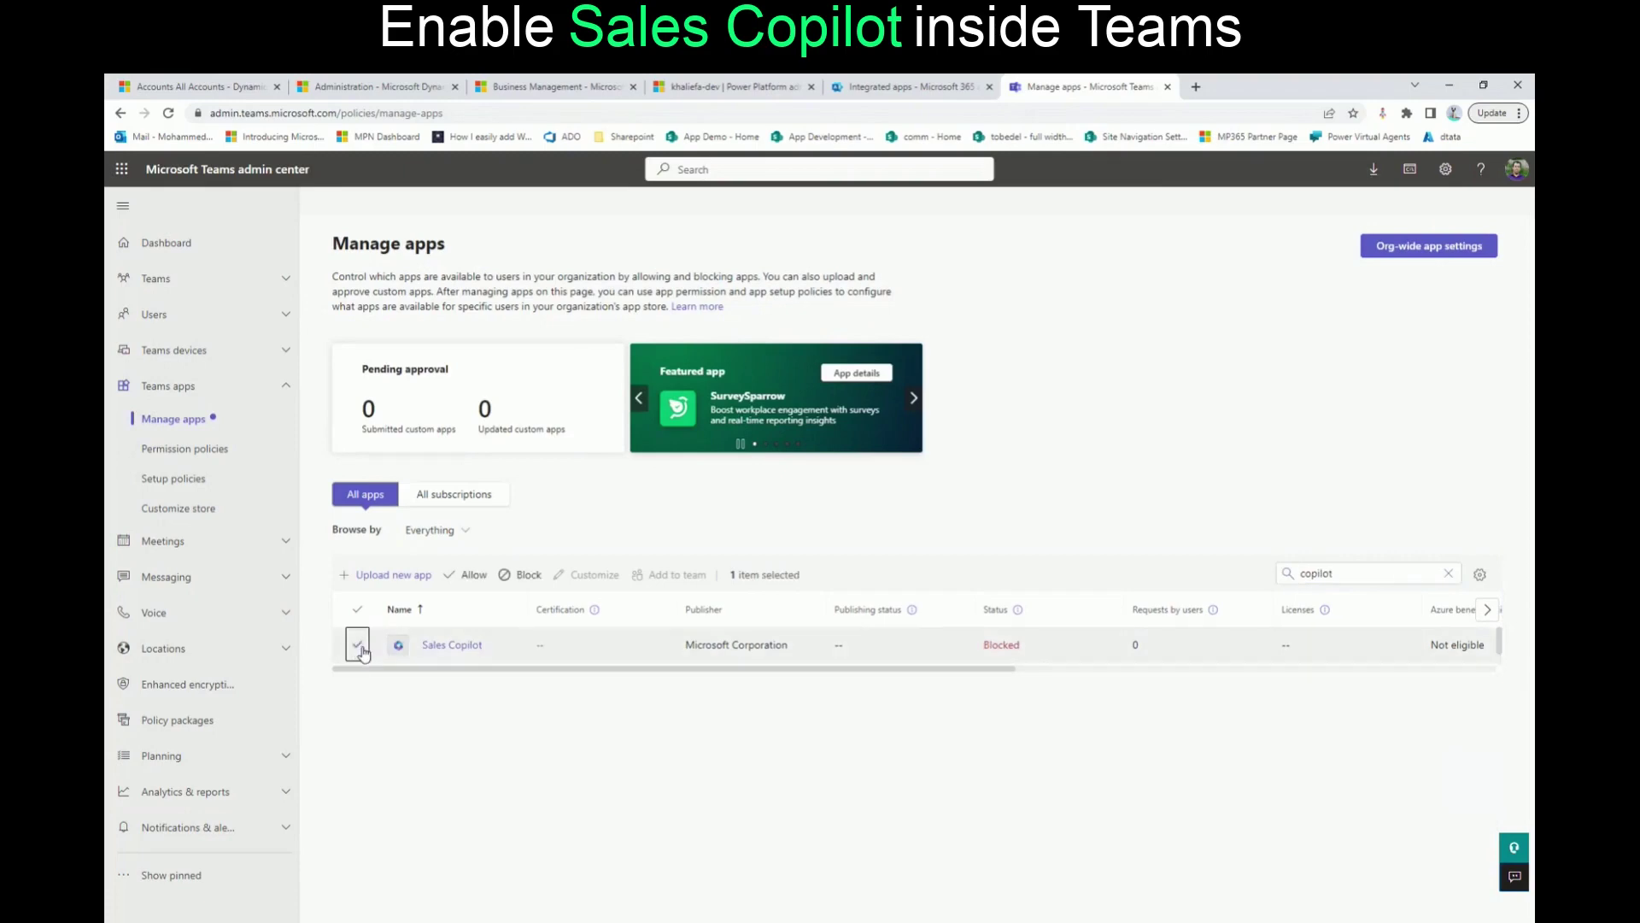
left_click(472, 575)
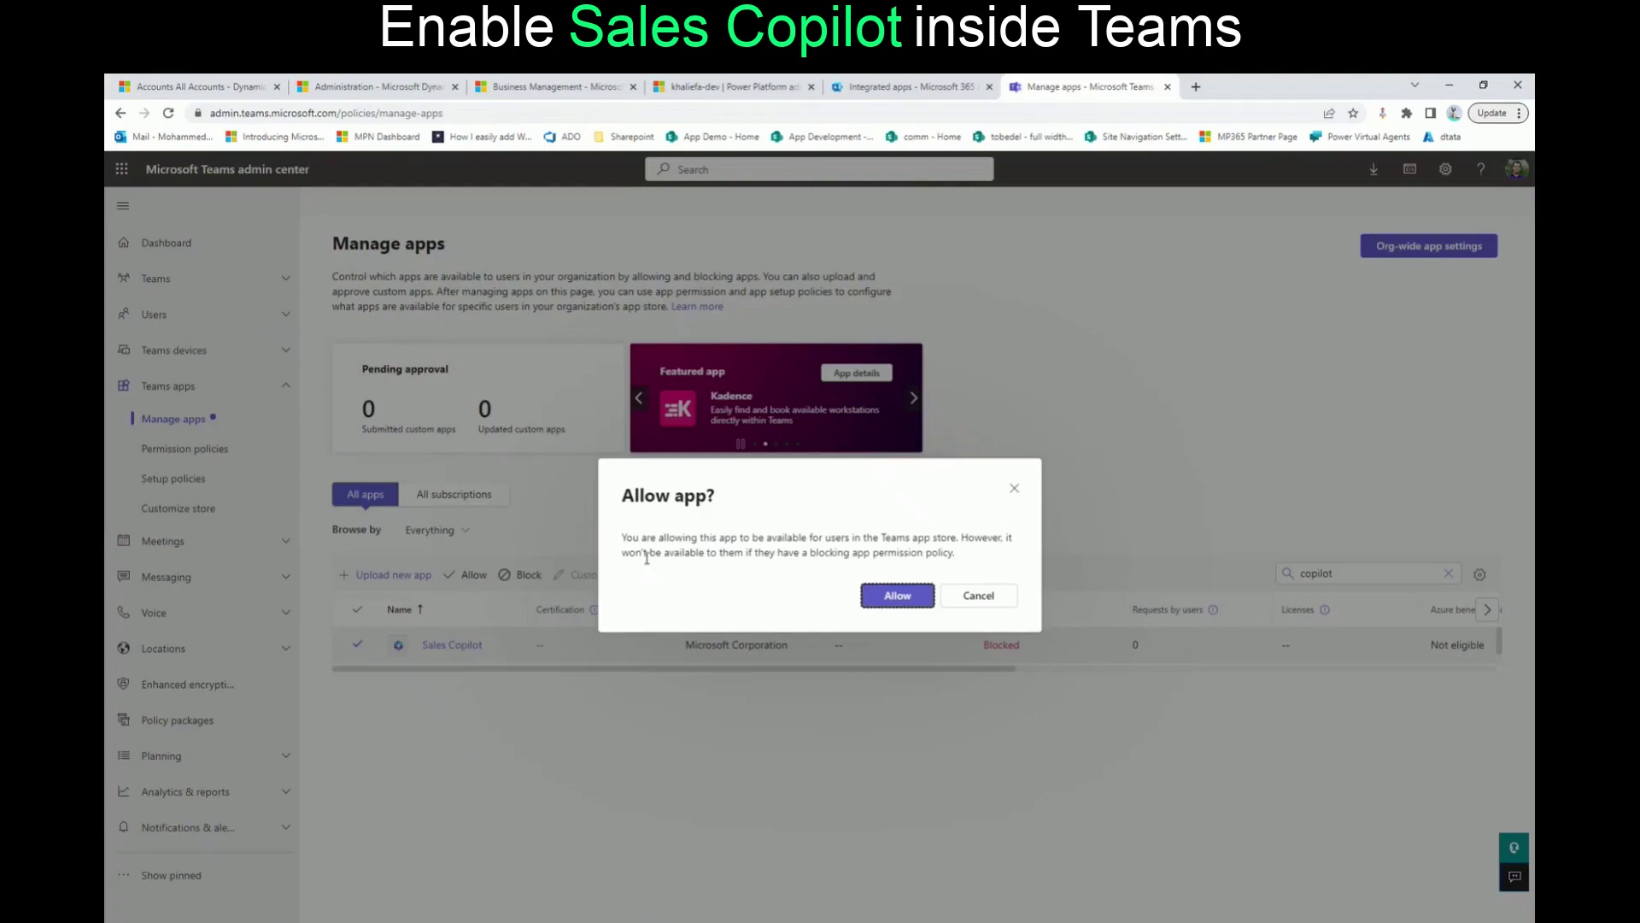
left_click(899, 595)
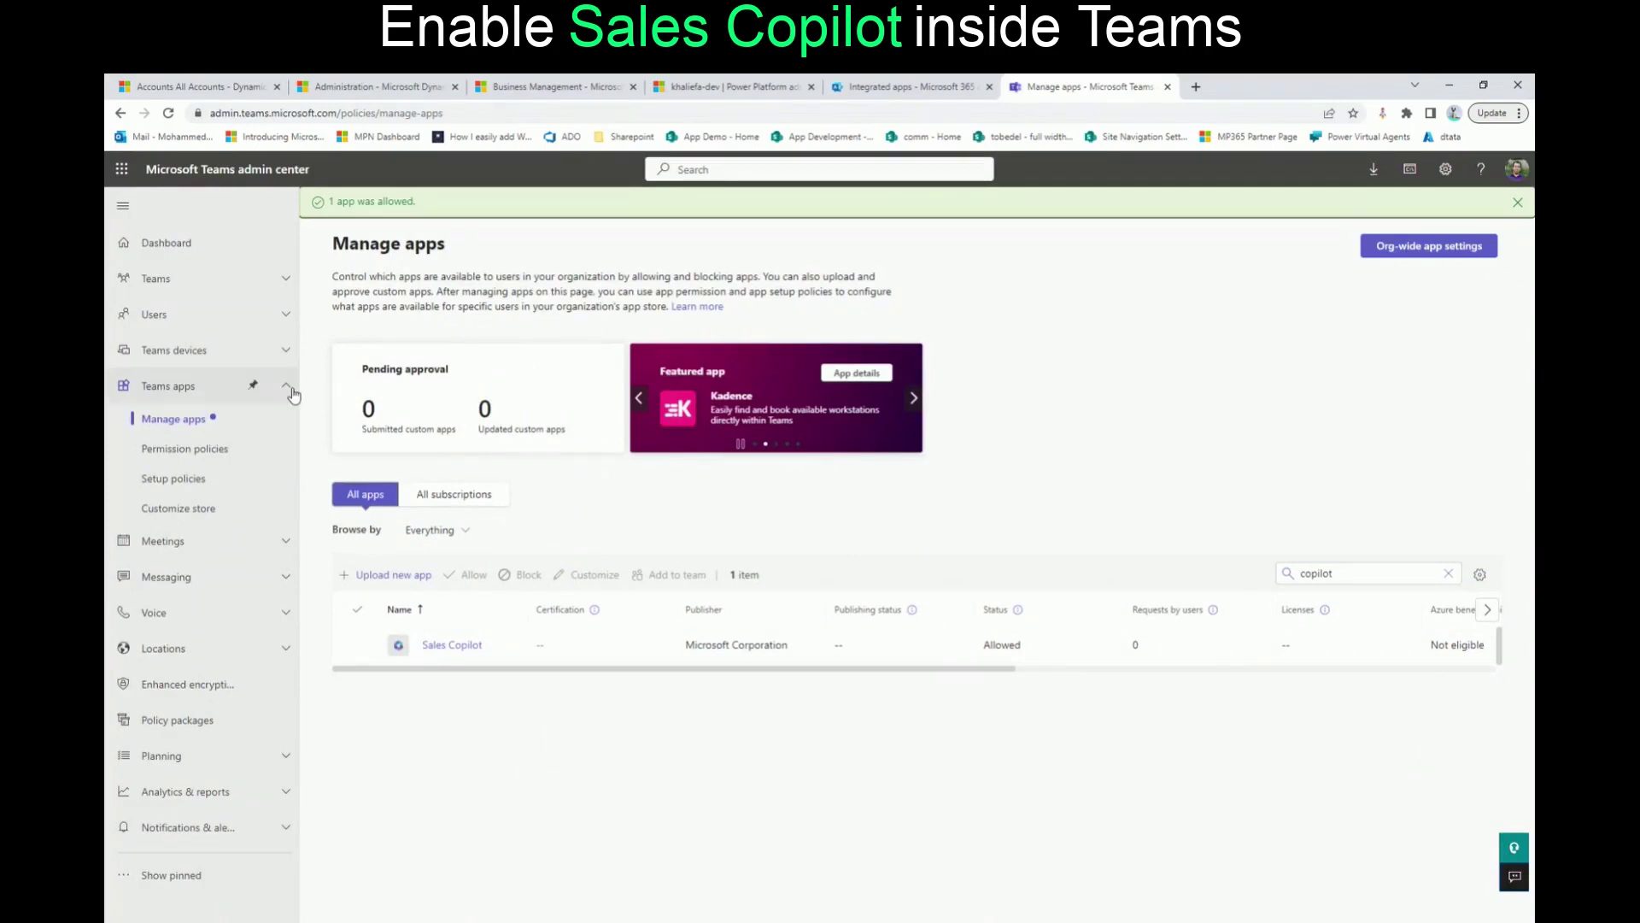
left_click(181, 486)
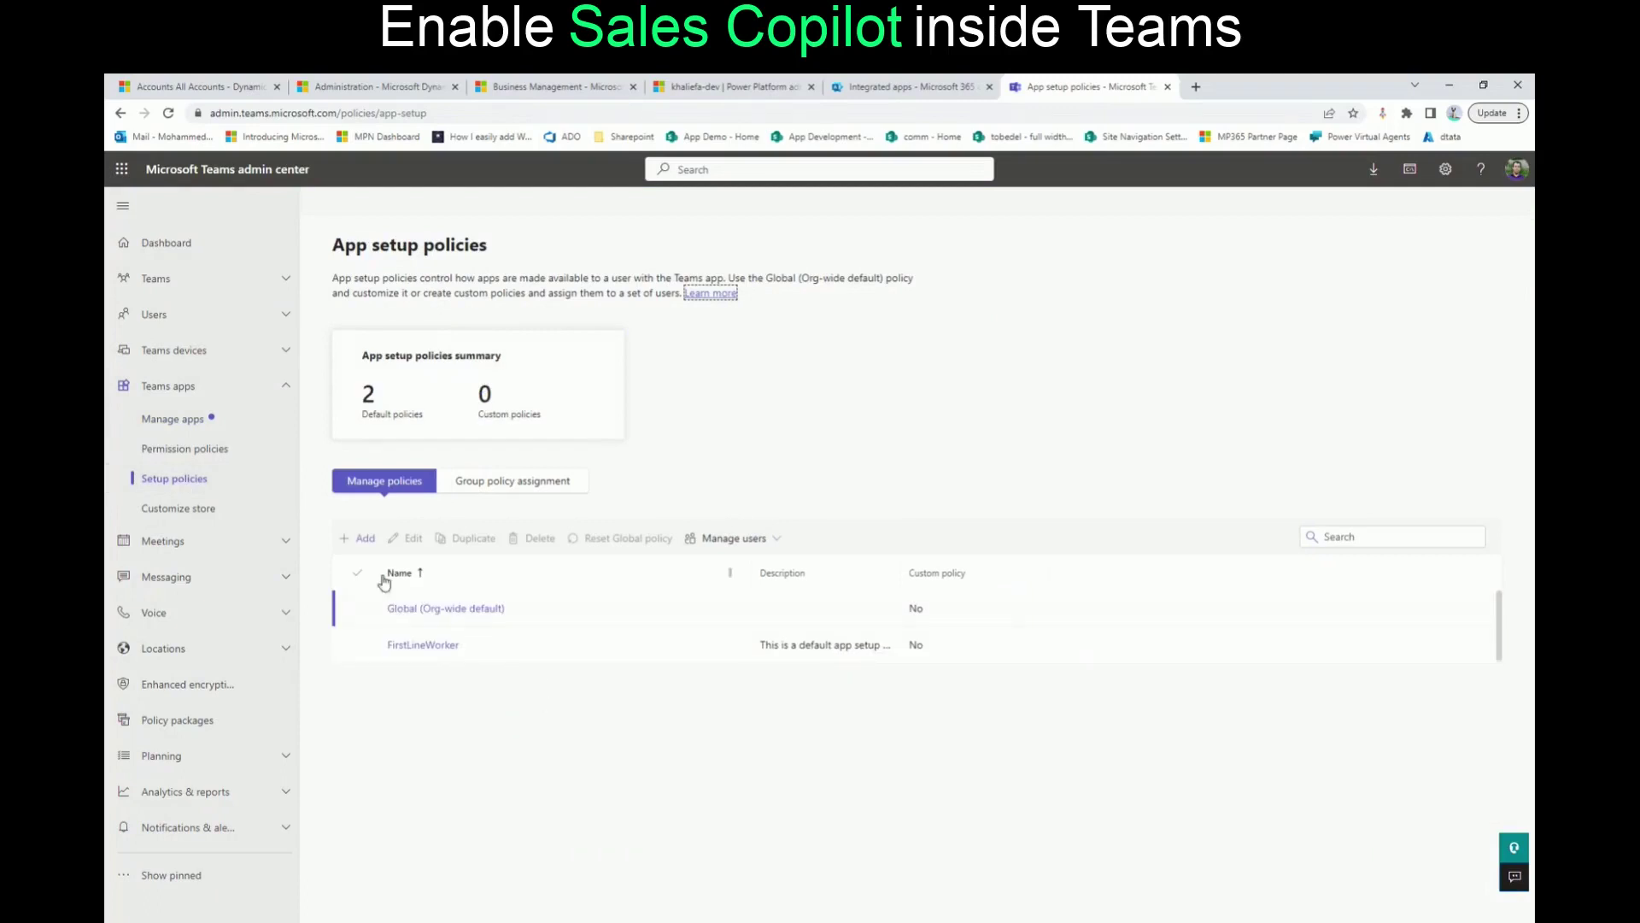
Create a new app setup policy named 'CoPilot Policy'.
left_click(362, 542)
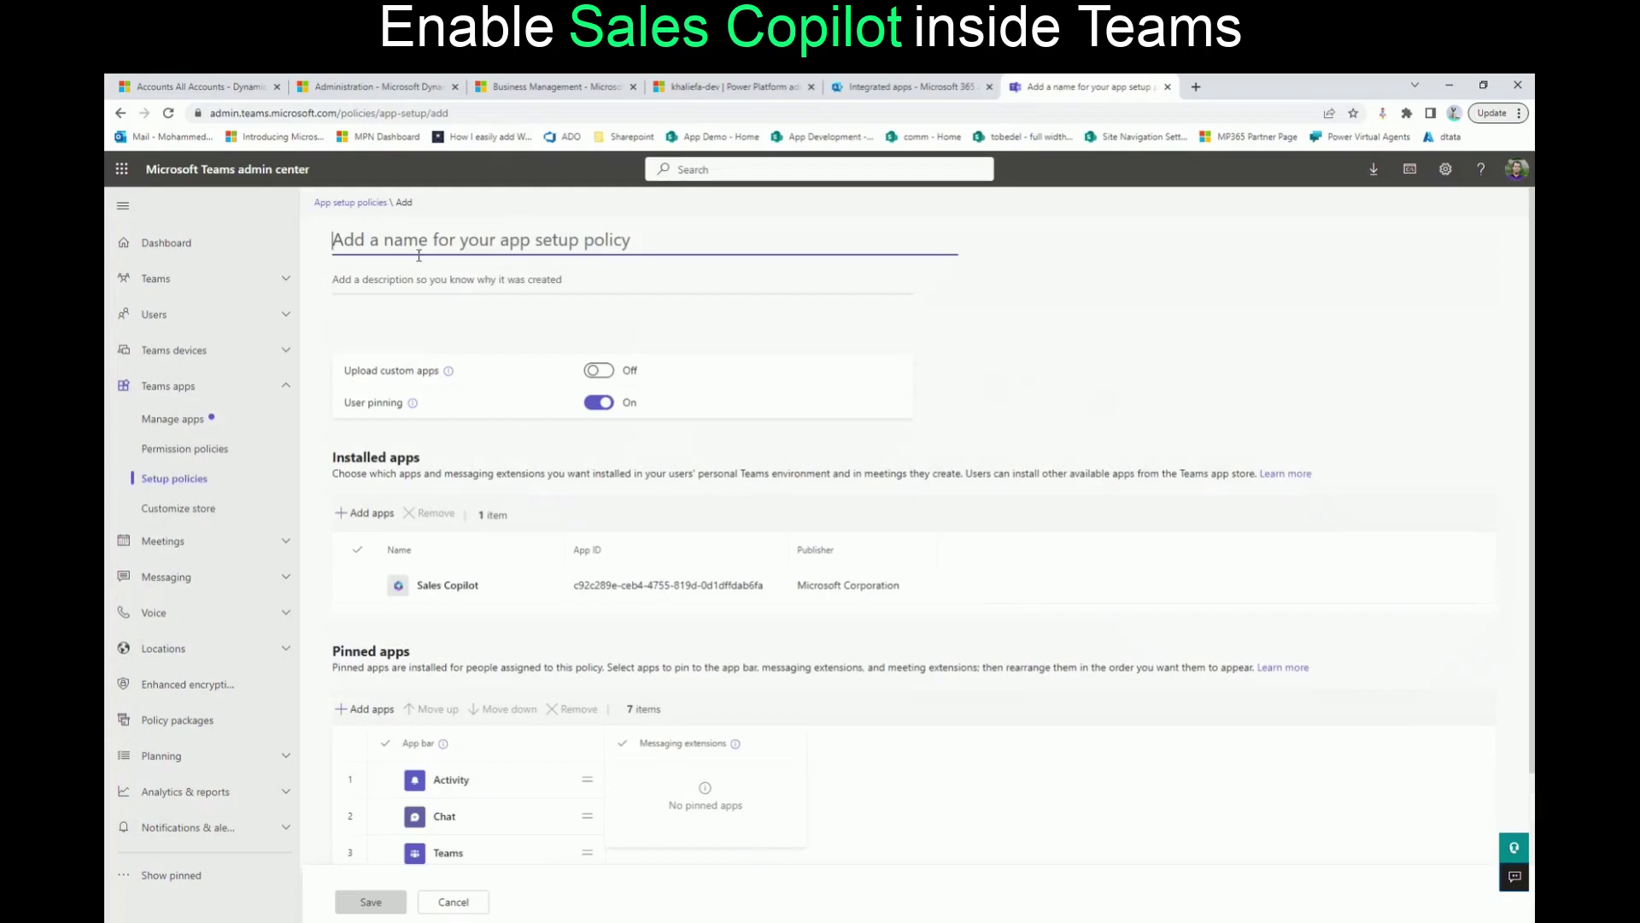
type("CoPil")
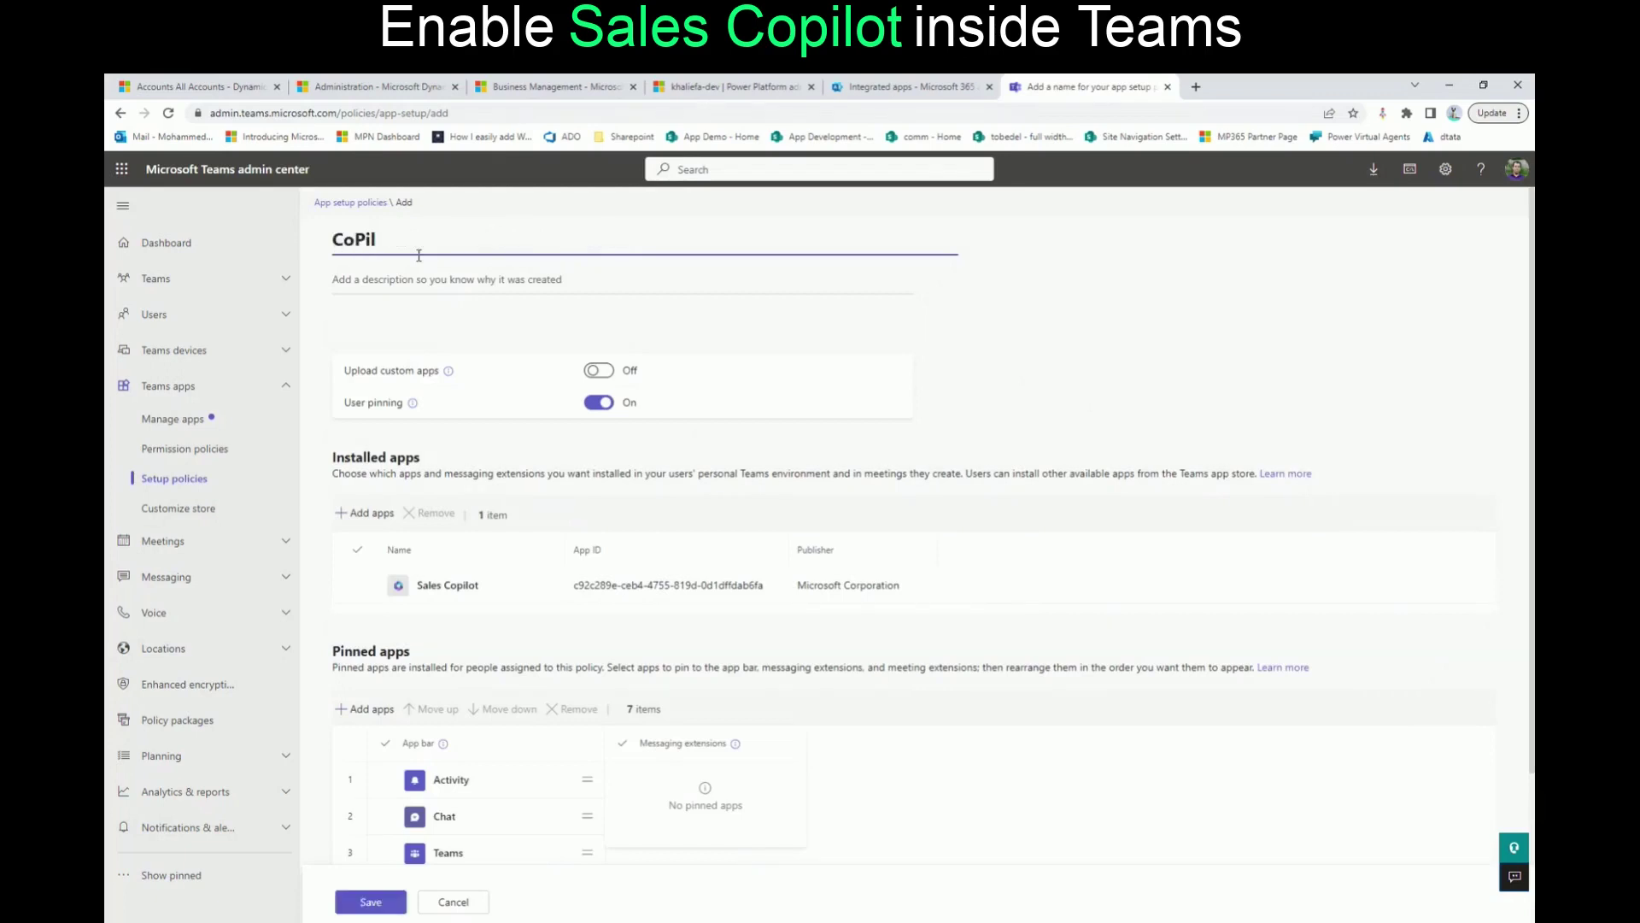
key("BackSpace")
key("BackSpace")
key("BackSpace")
type("Pilot Polo")
key("BackSpace")
type("icy")
Add Sales Copilot to the policy's pinned apps and save with user pinning on.
scroll(567, 581, "down", 3)
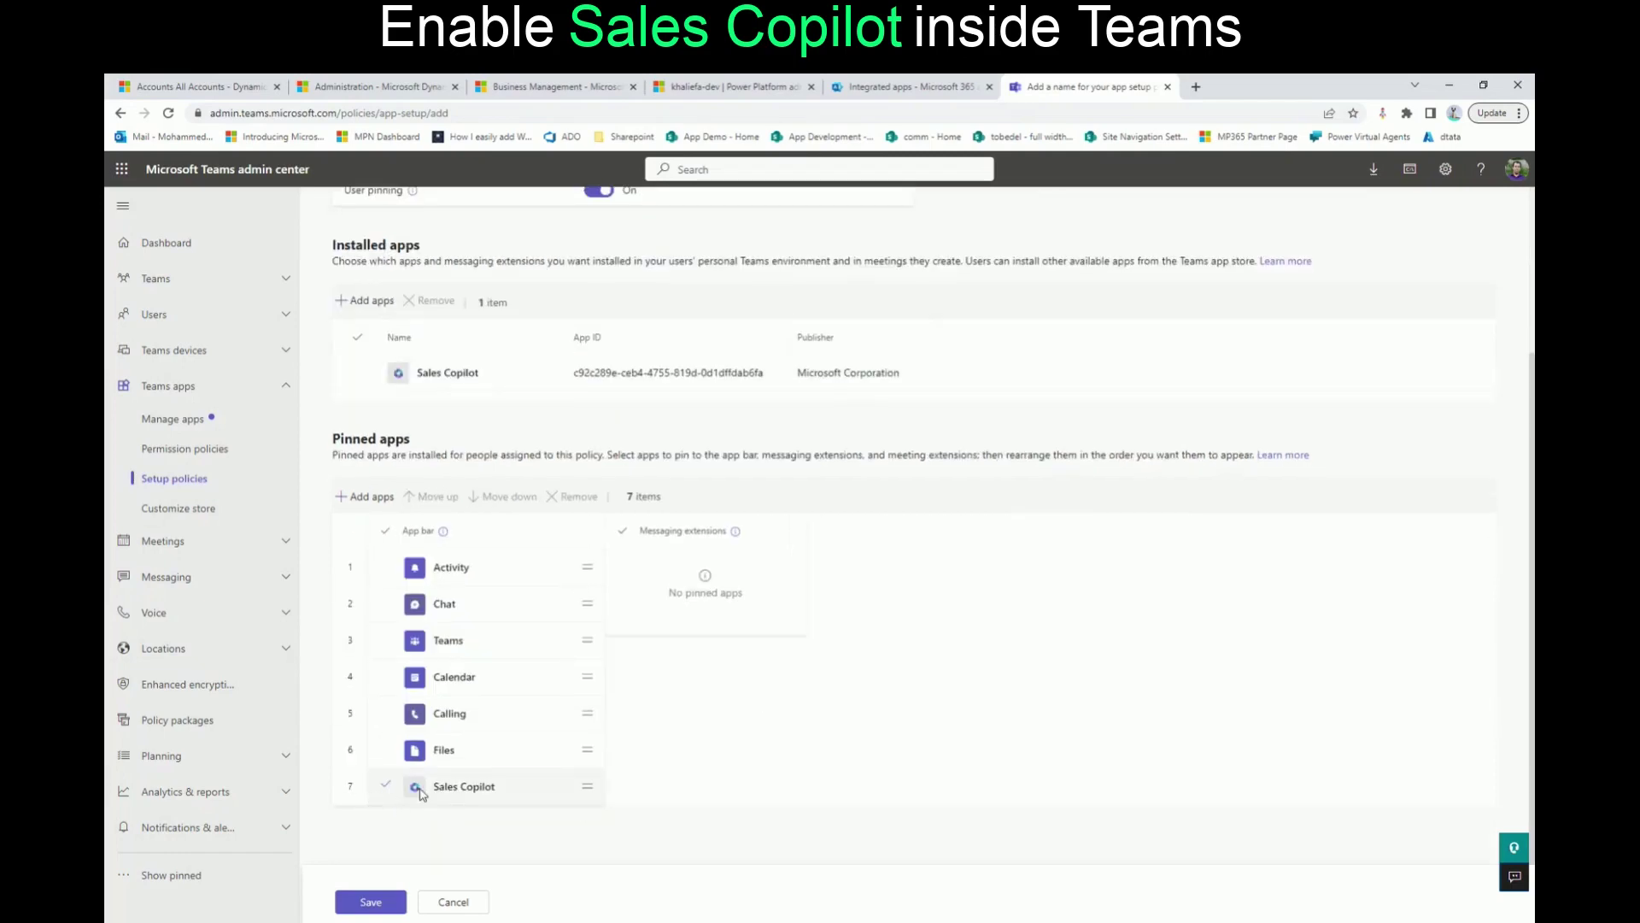
left_click(386, 788)
left_click(376, 905)
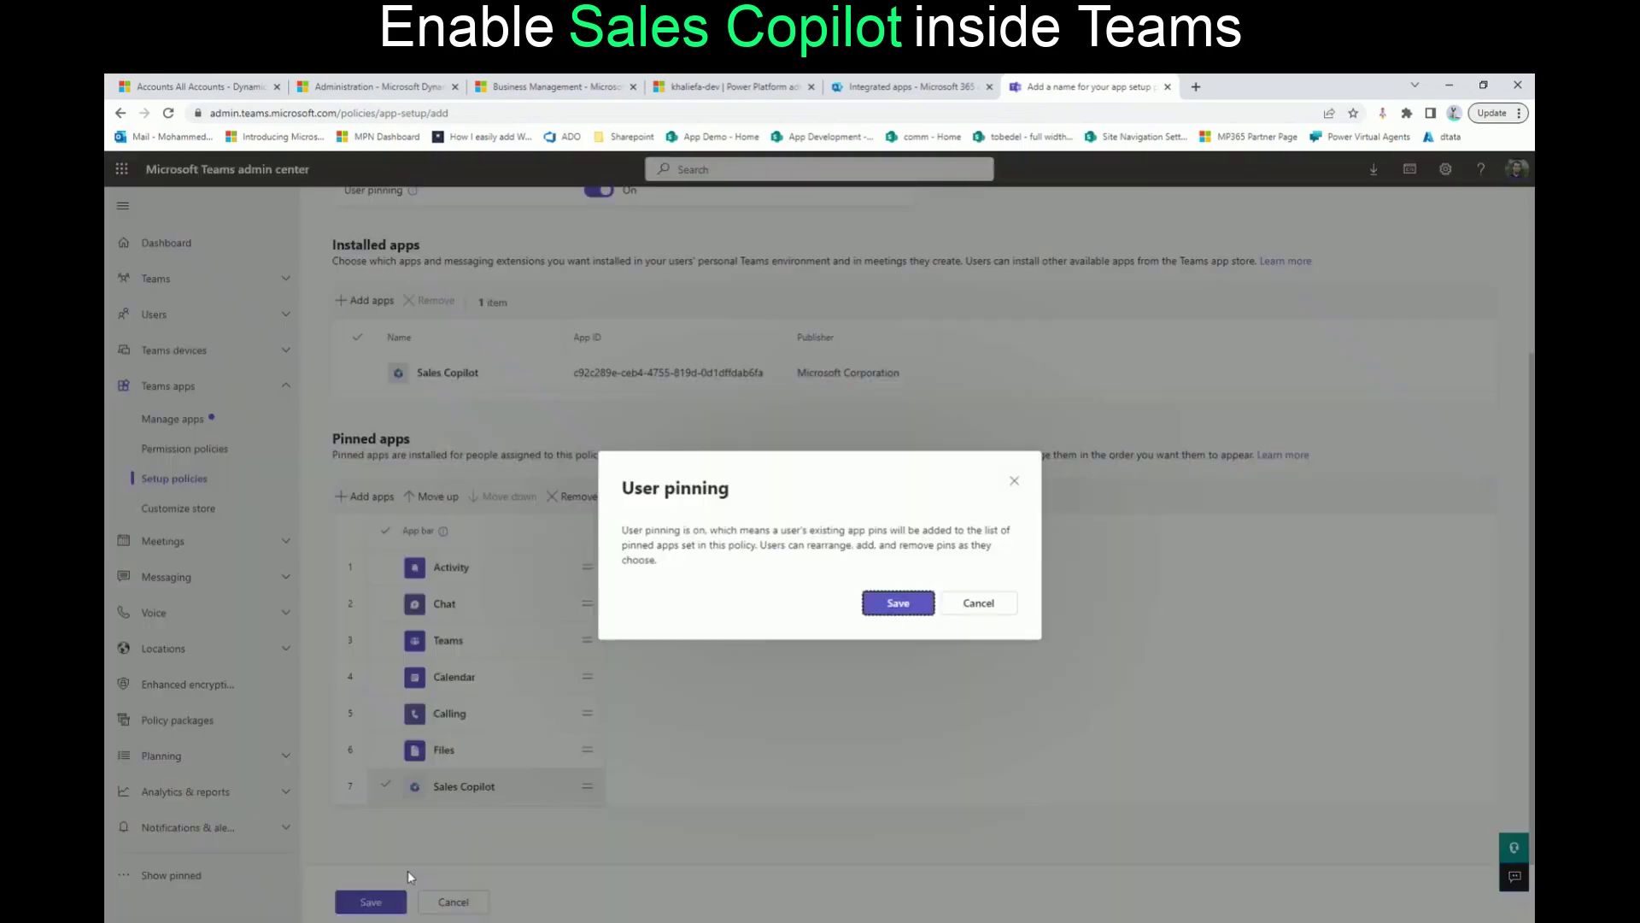
left_click(897, 605)
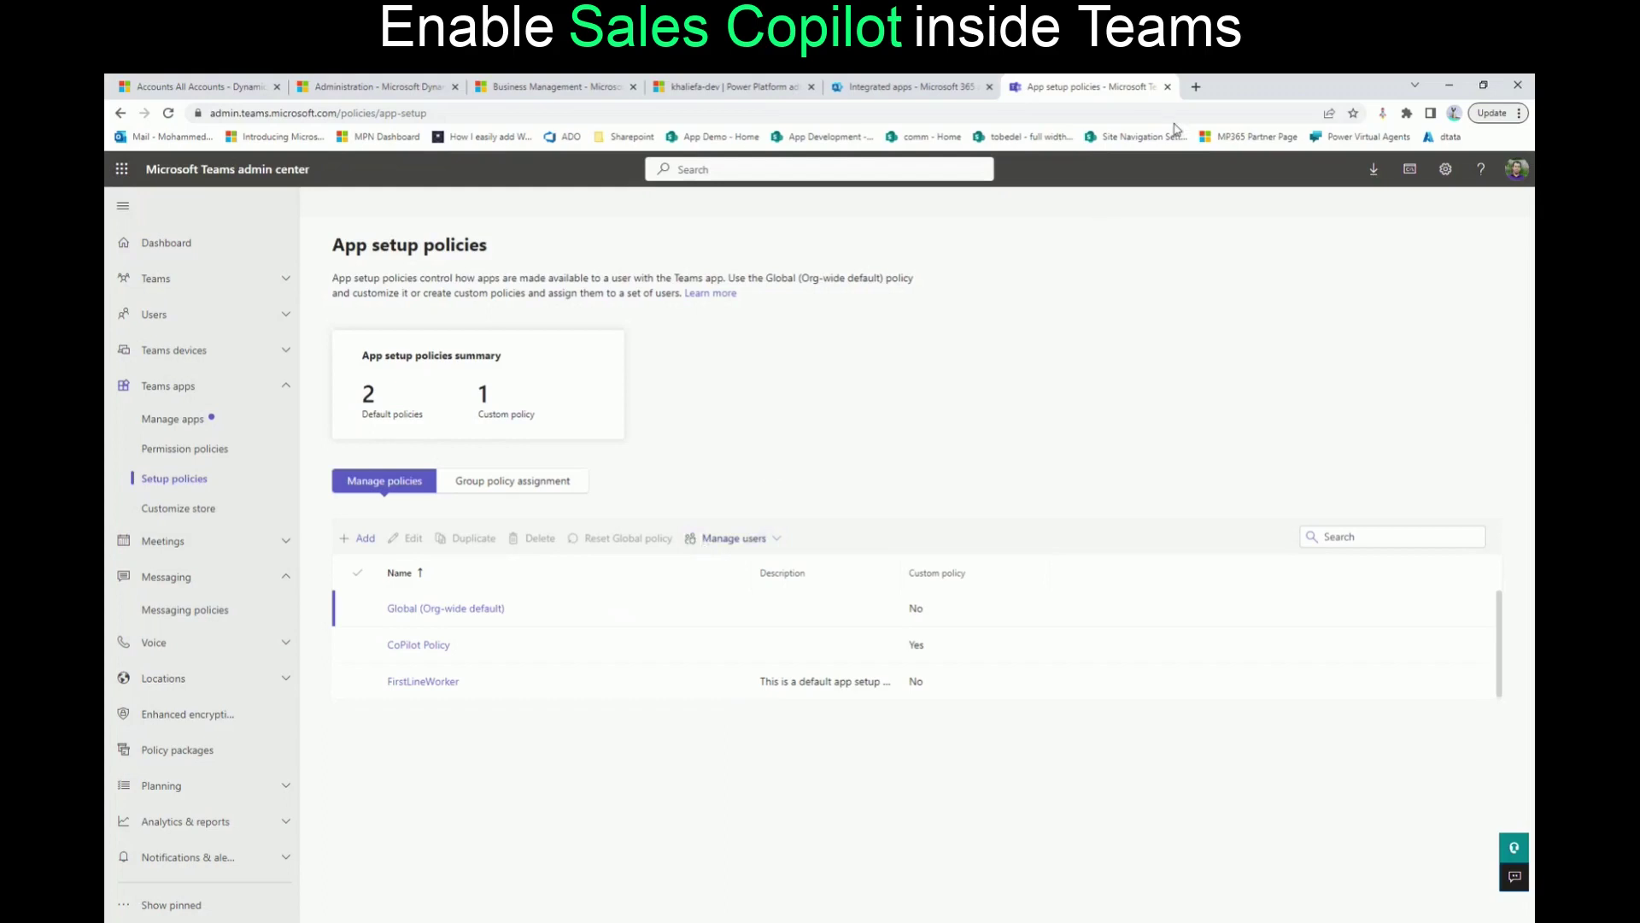
left_click(1196, 88)
Load the Sales Copilot app in Teams from its pasted URL and show its Settings.
key("ctrl+v")
key("Return")
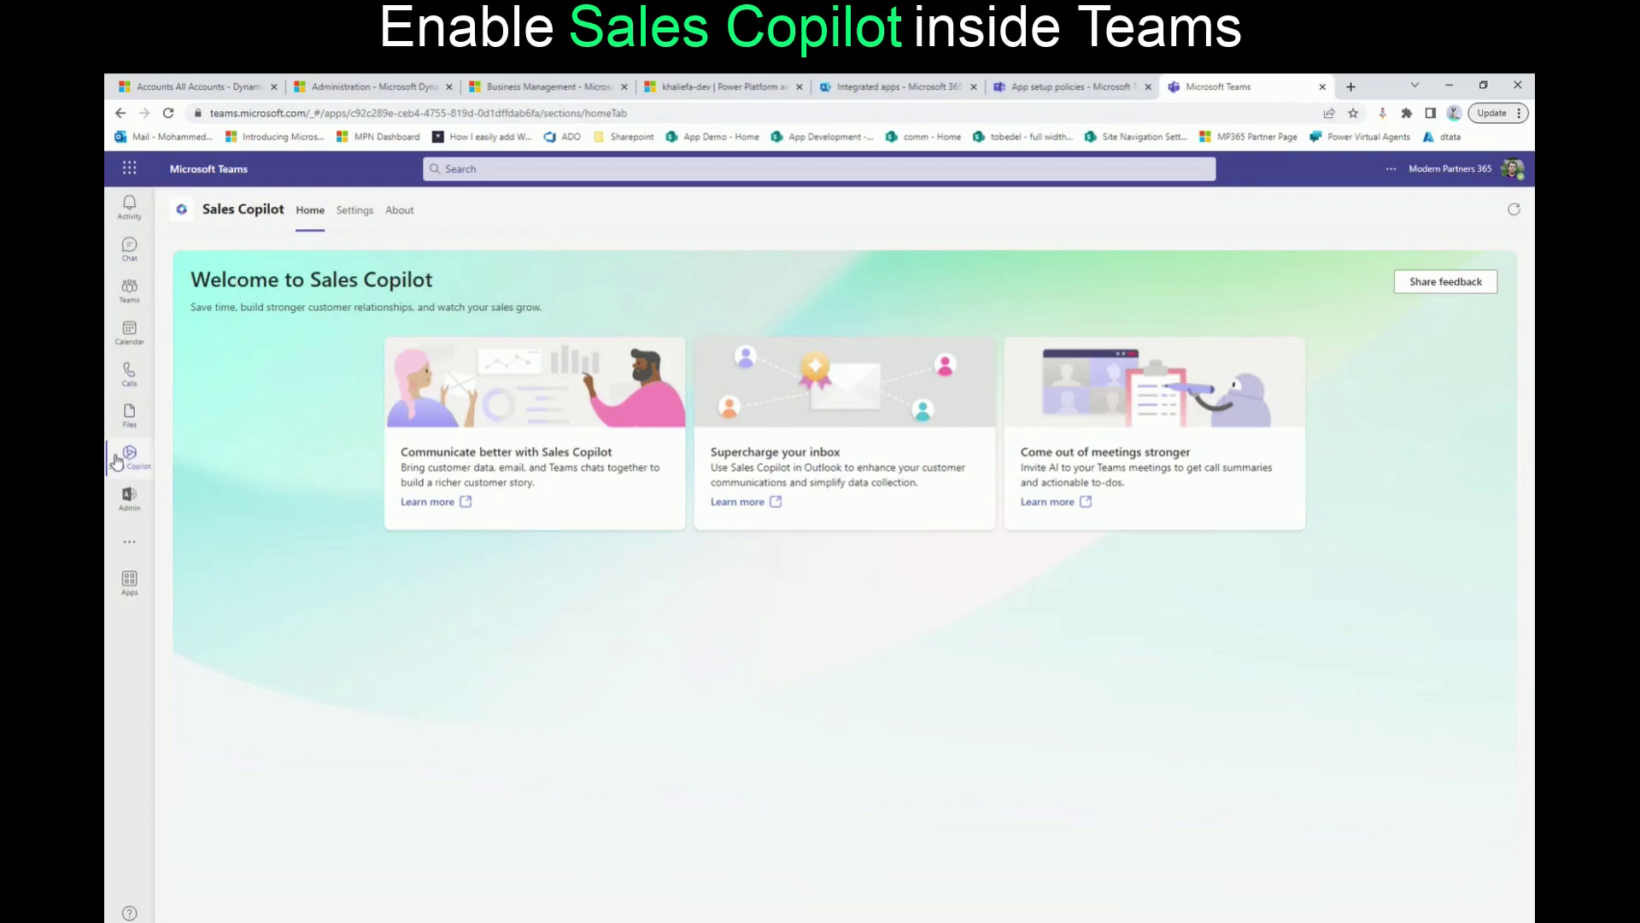
left_click(346, 220)
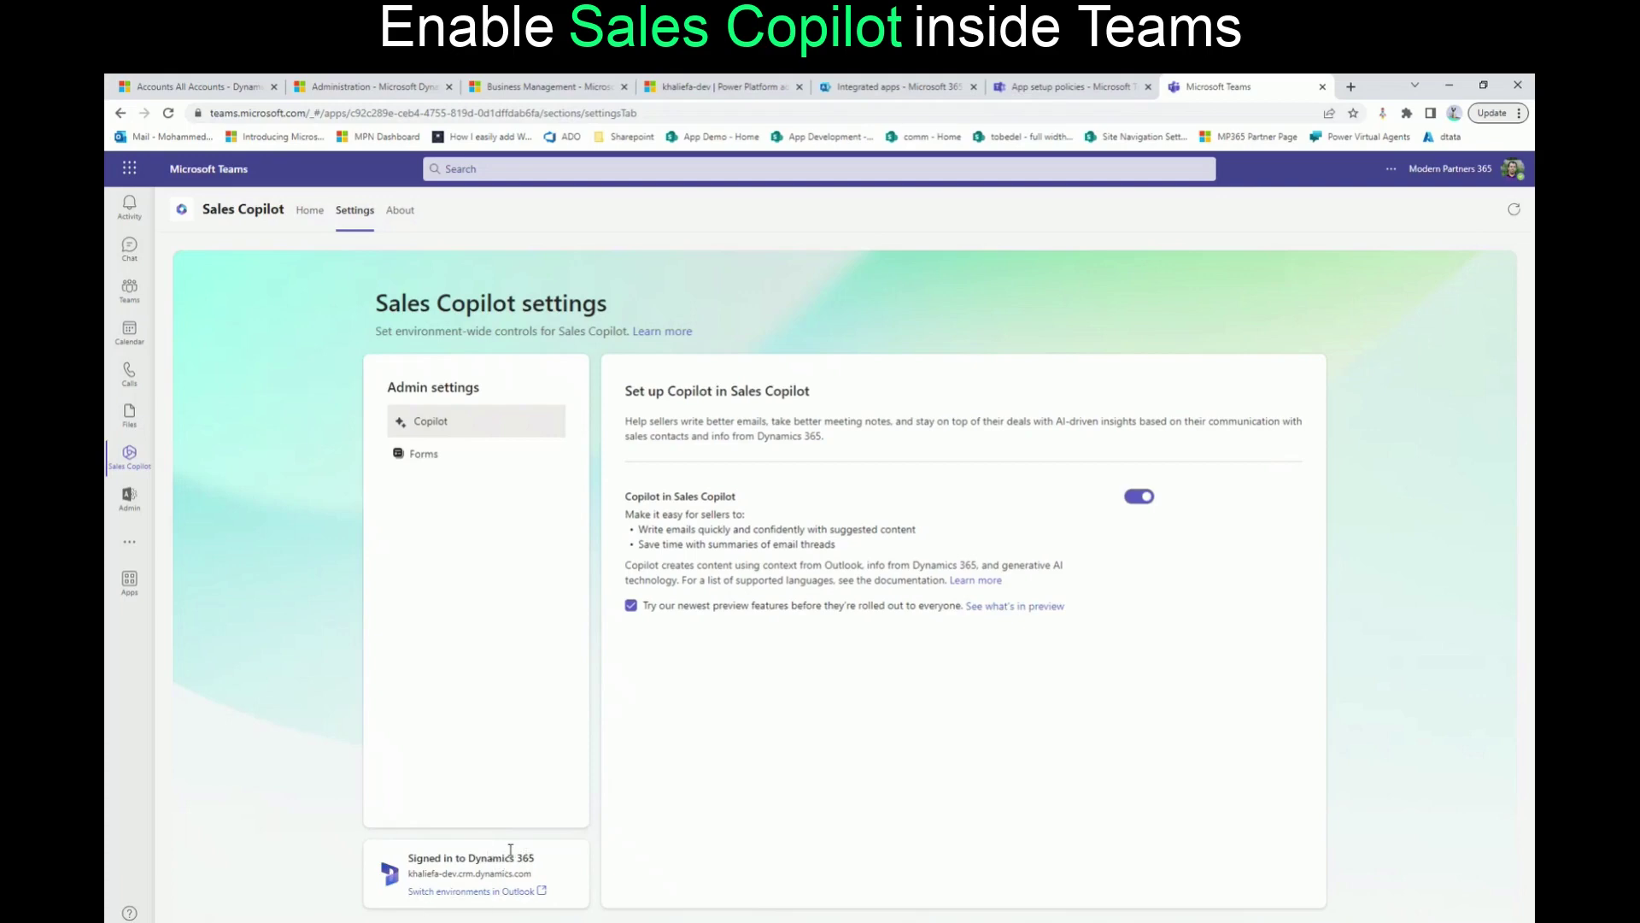
Read the Learn help on switching CRM environments, then open CRM Team's Opportunties channel.
left_click(497, 892)
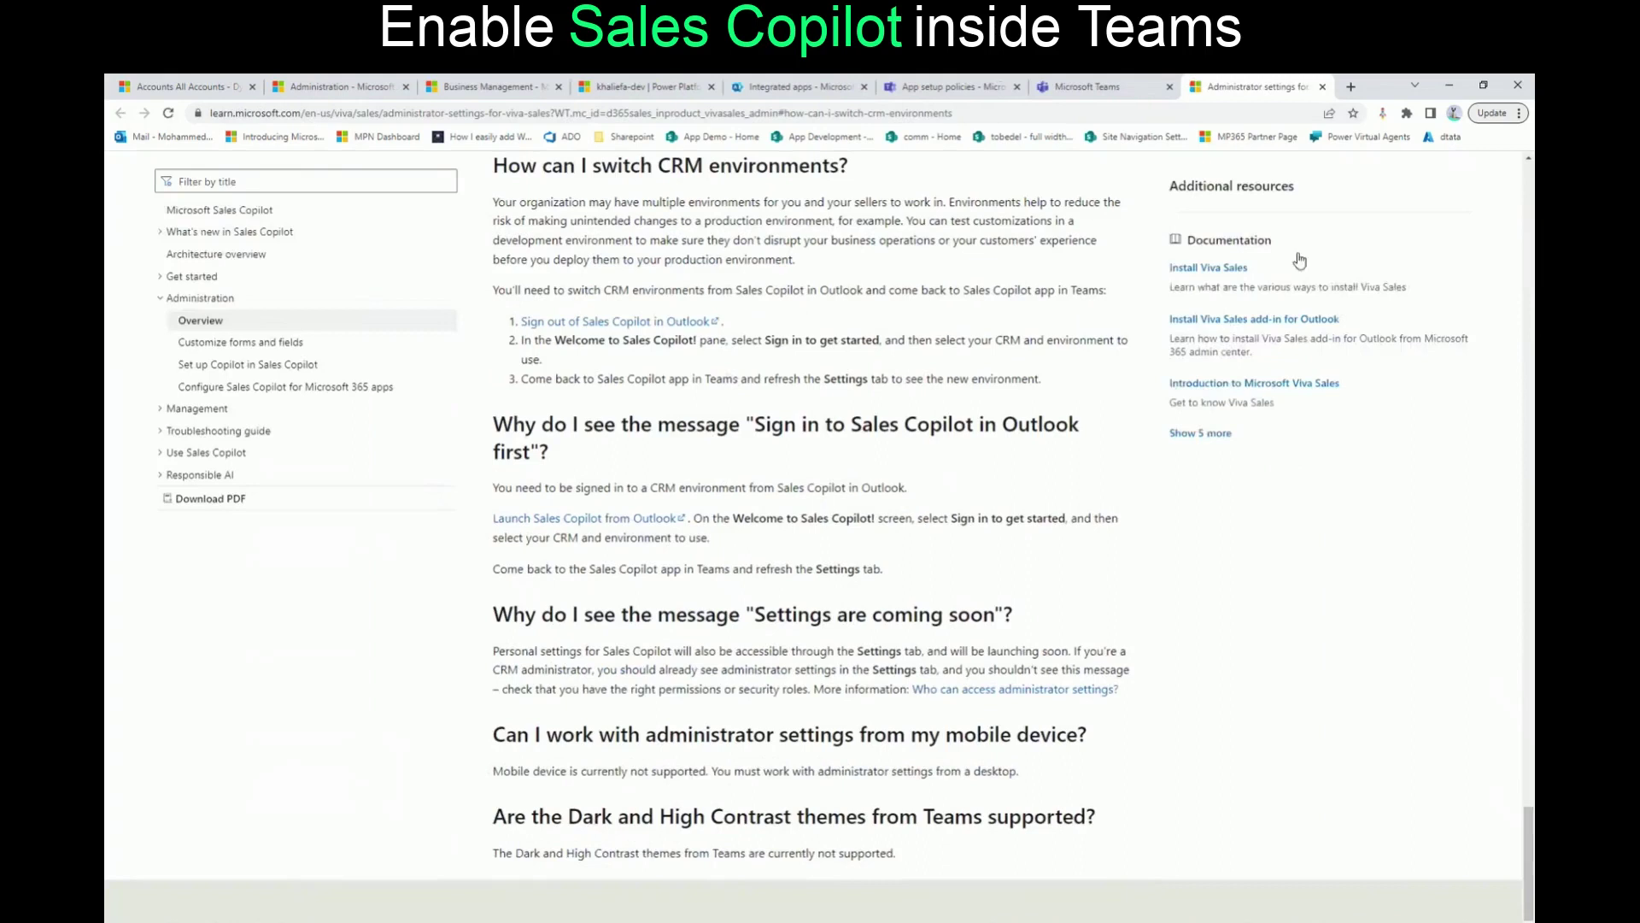
left_click(1322, 87)
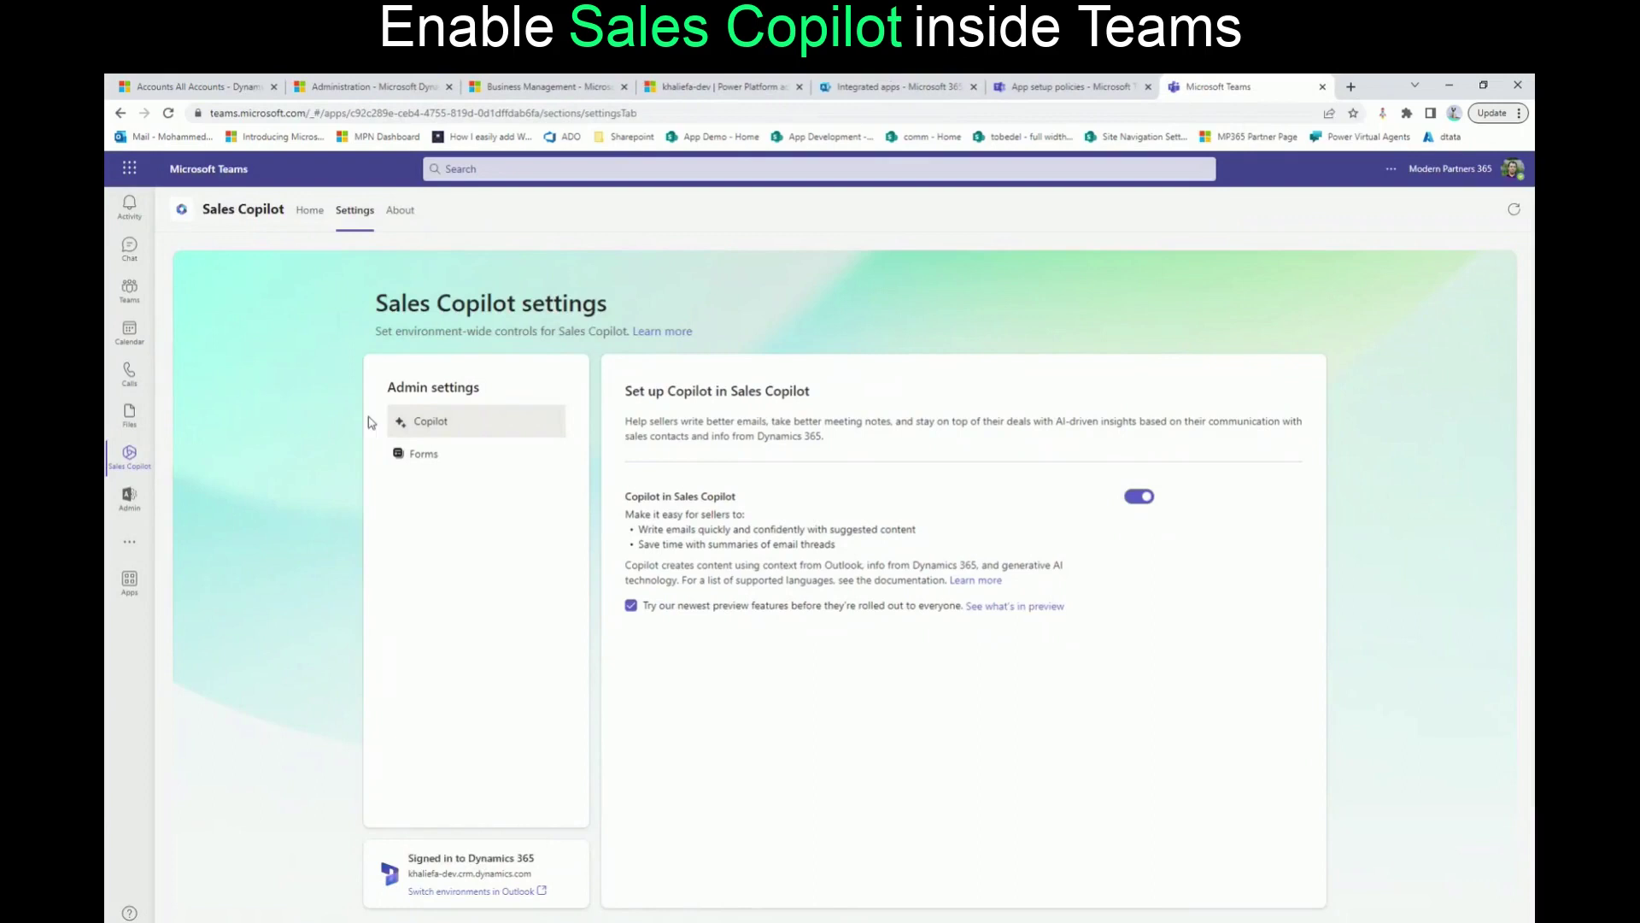
left_click(129, 290)
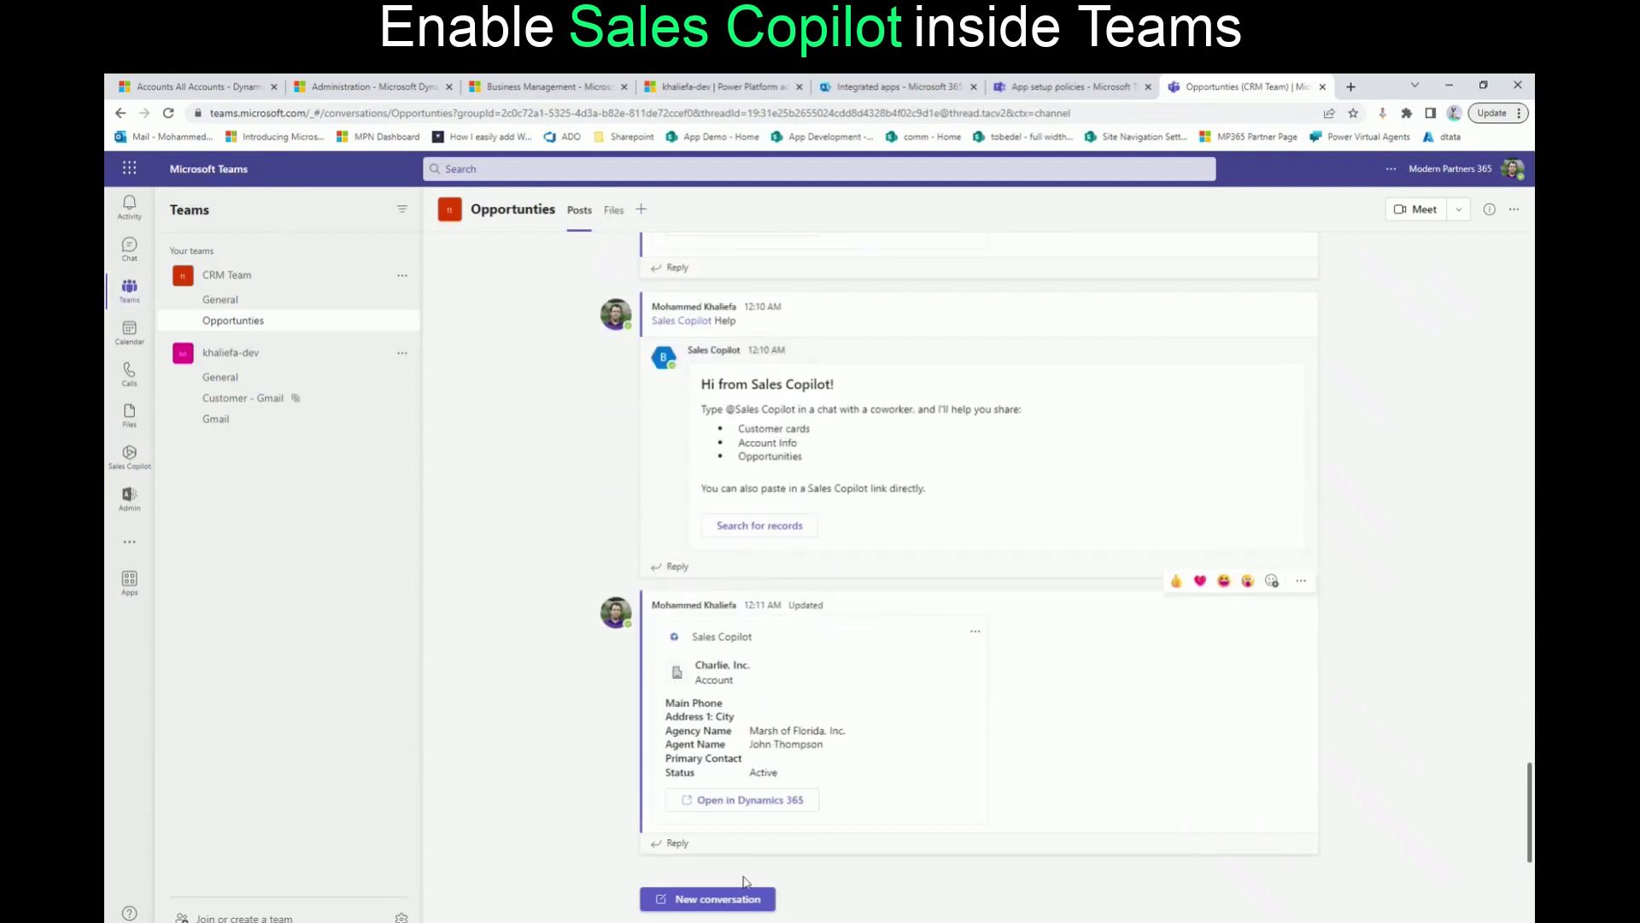
Post the Charlie, Inc. account card in Opportunties and check it opens in Dynamics 365.
left_click(716, 902)
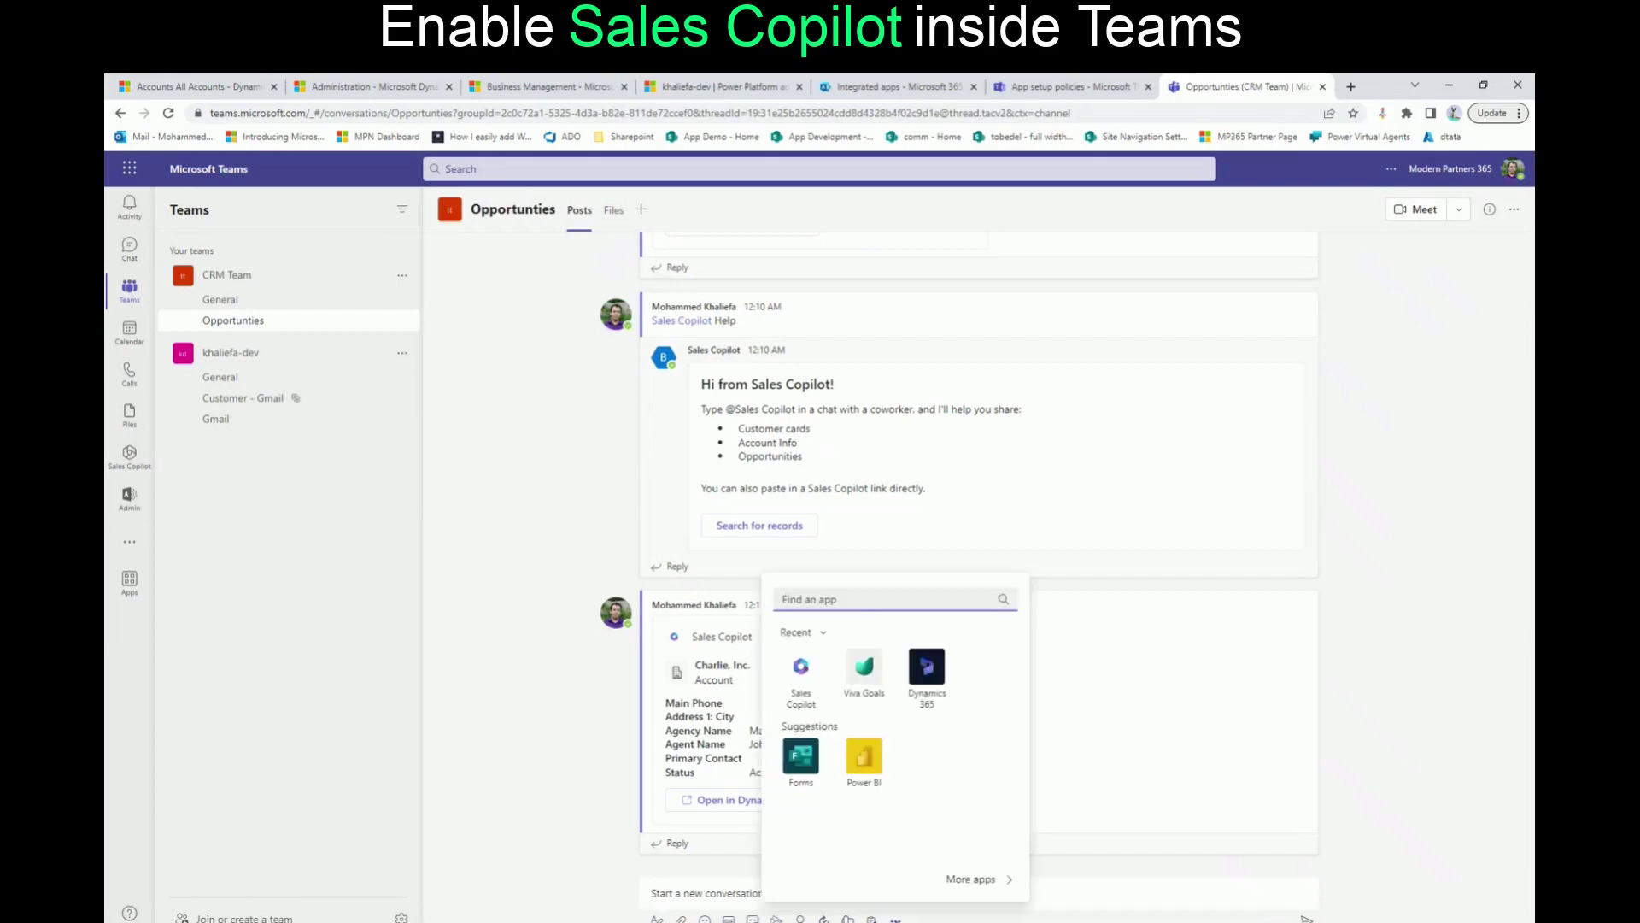
left_click(798, 674)
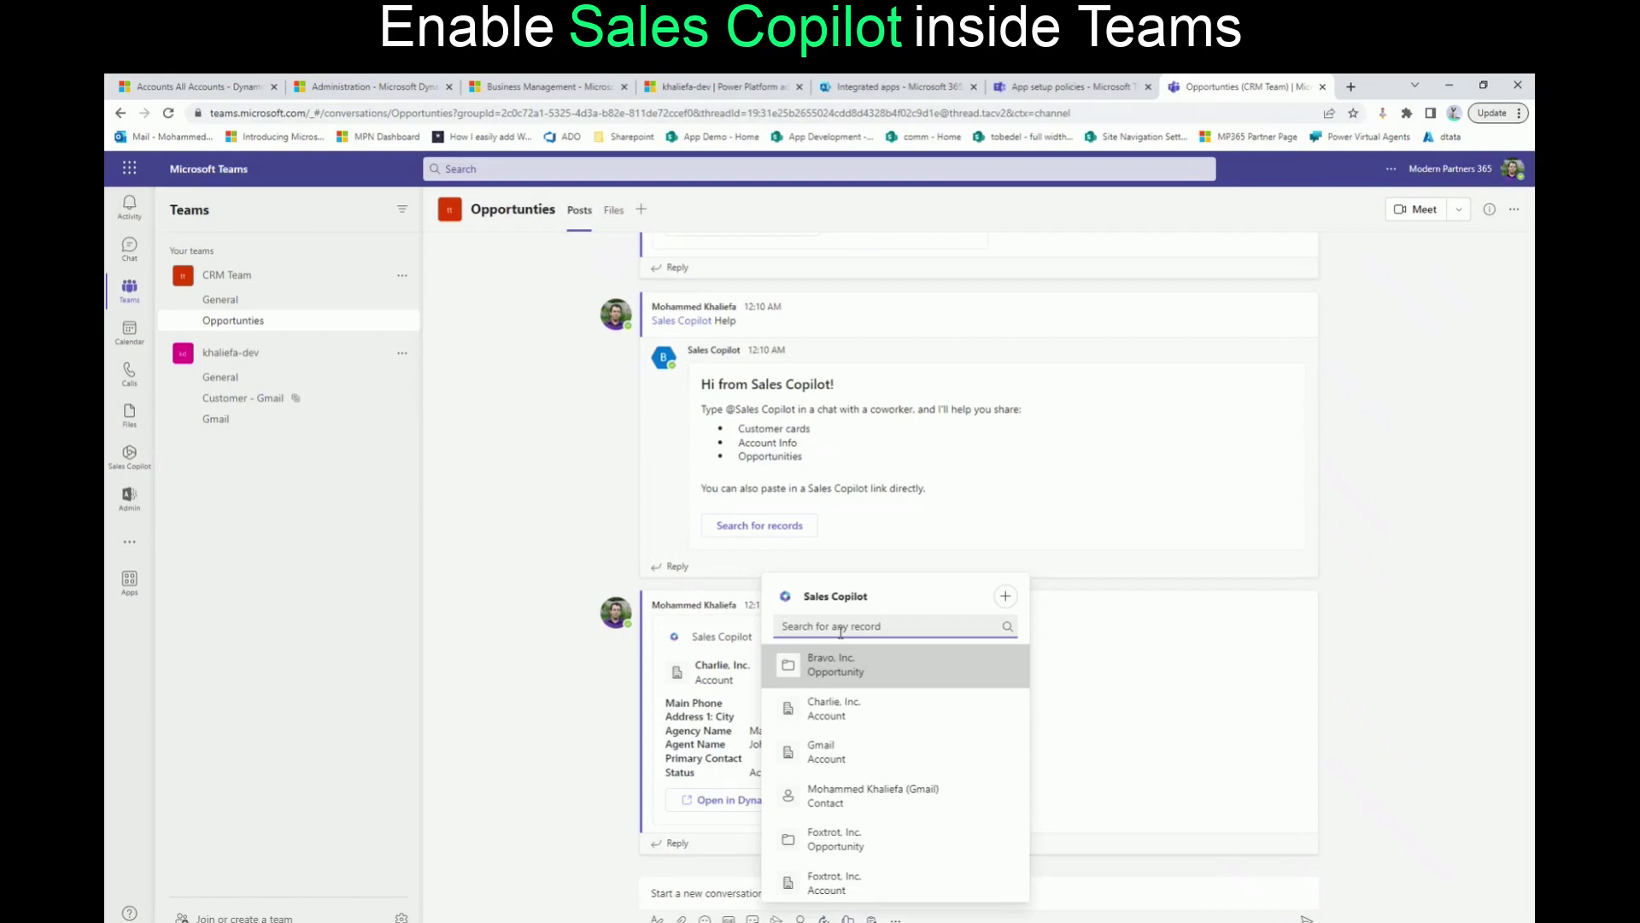
left_click(834, 719)
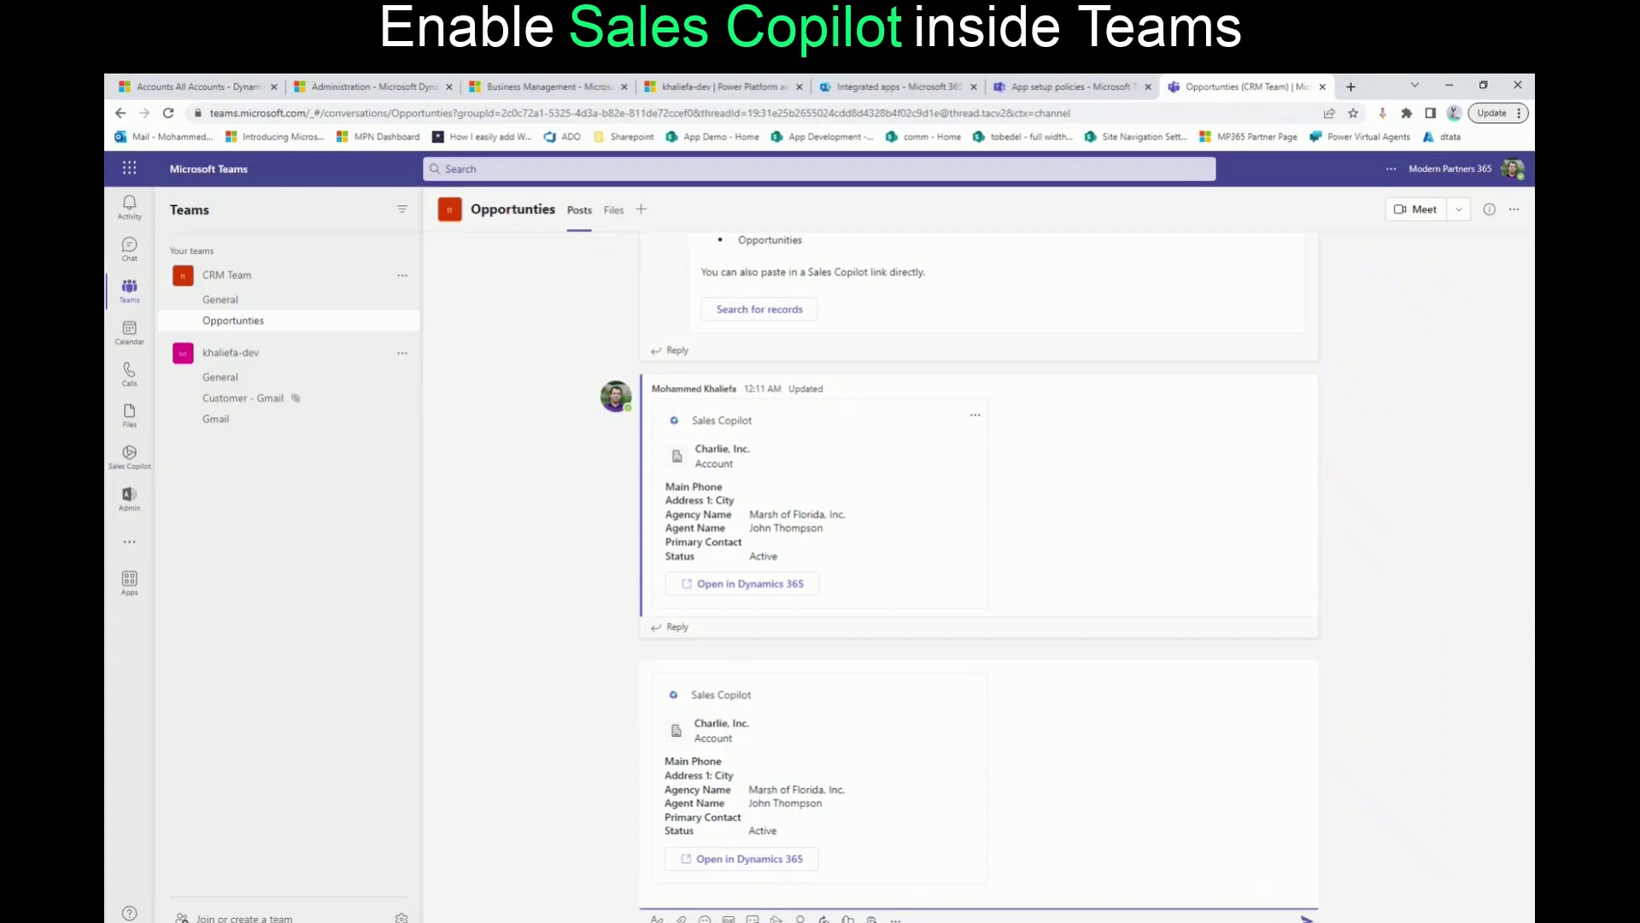
key("Return")
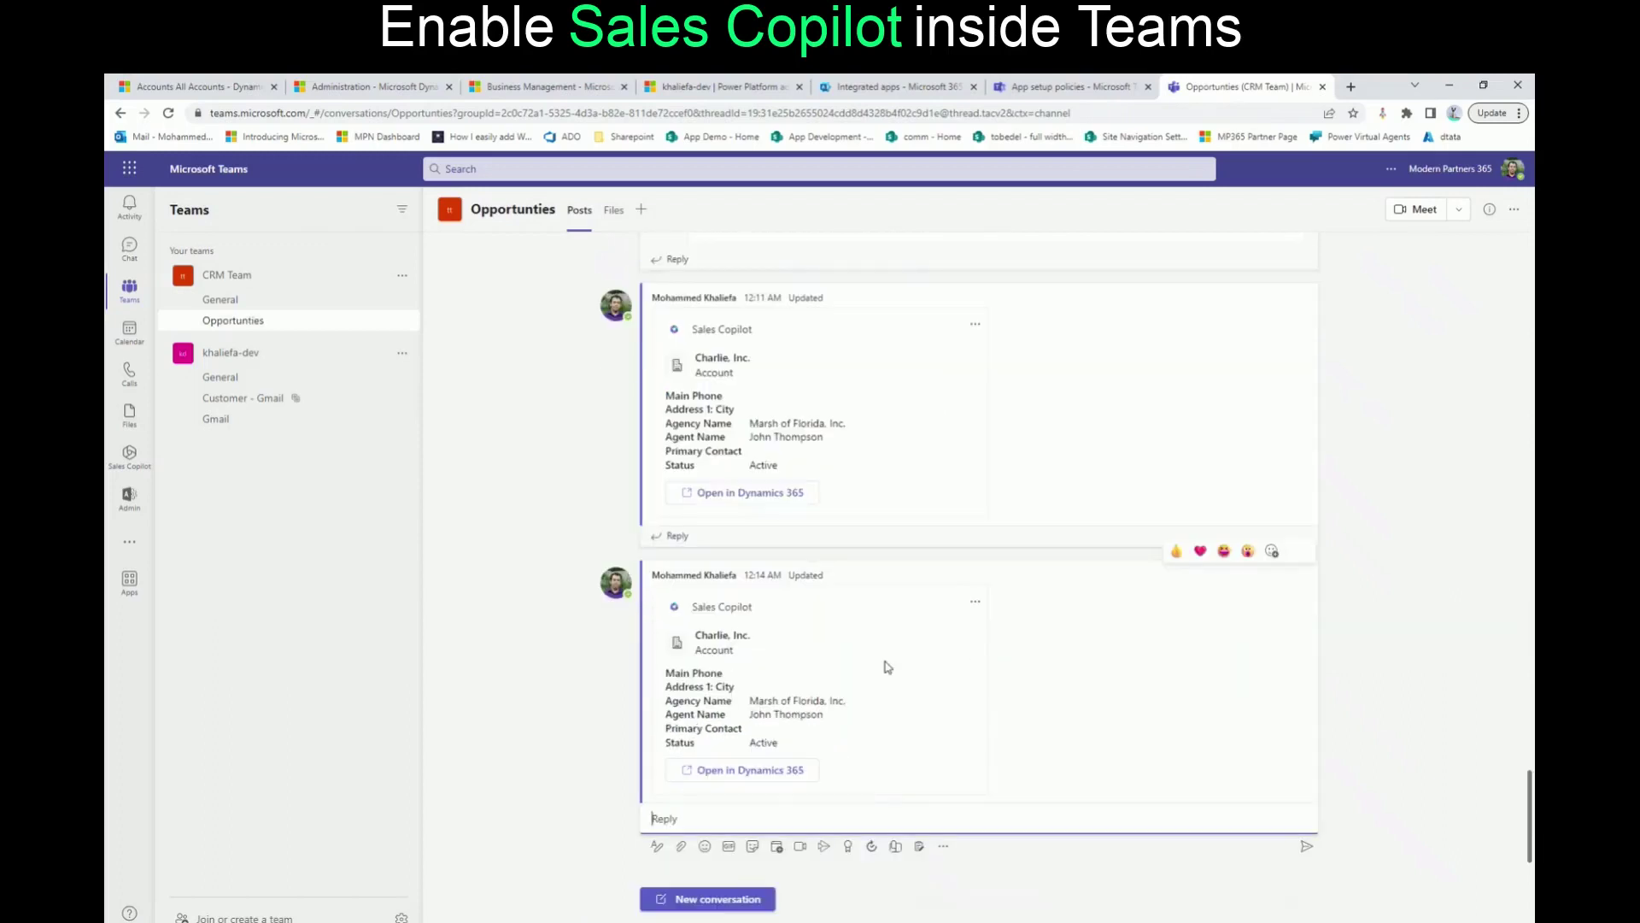
left_click(746, 772)
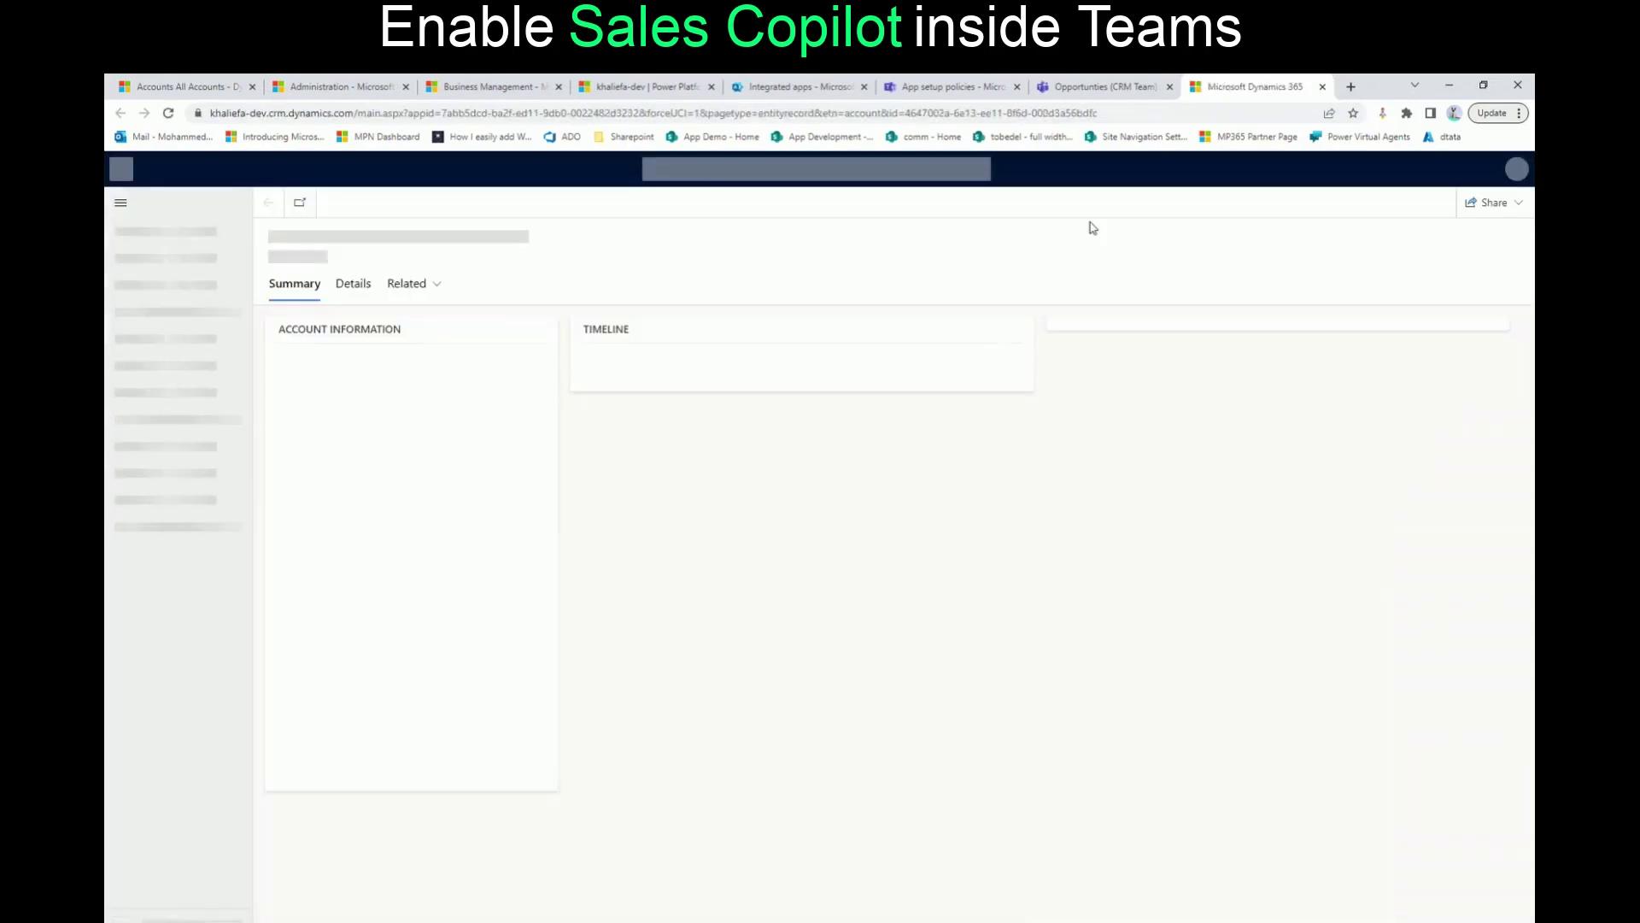
left_click(1323, 86)
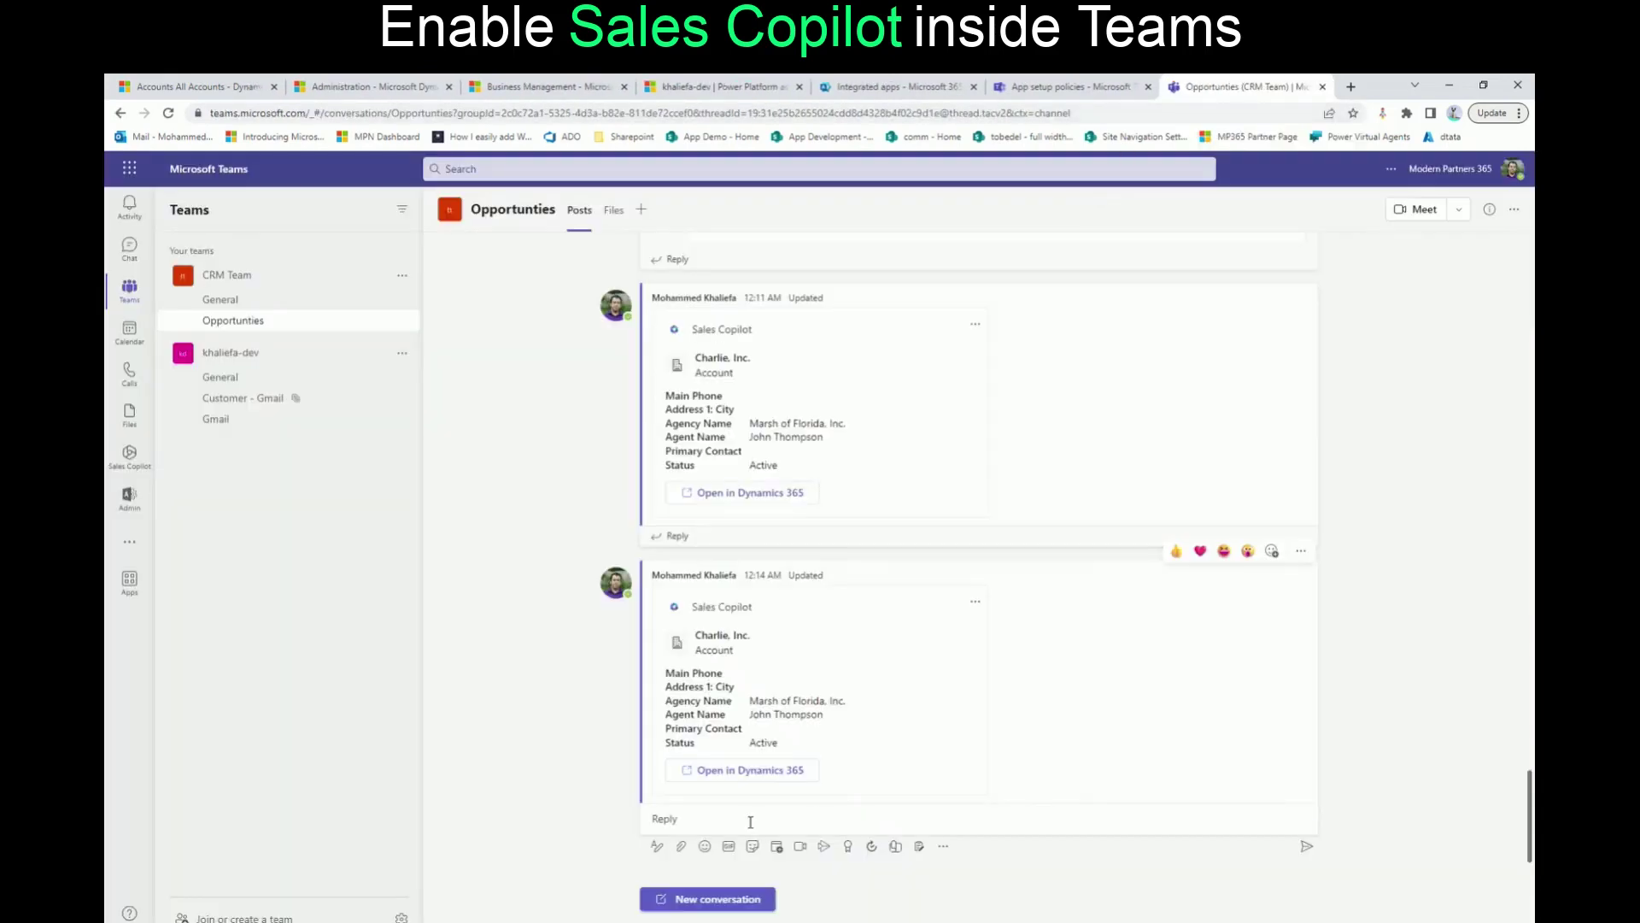
left_click(750, 822)
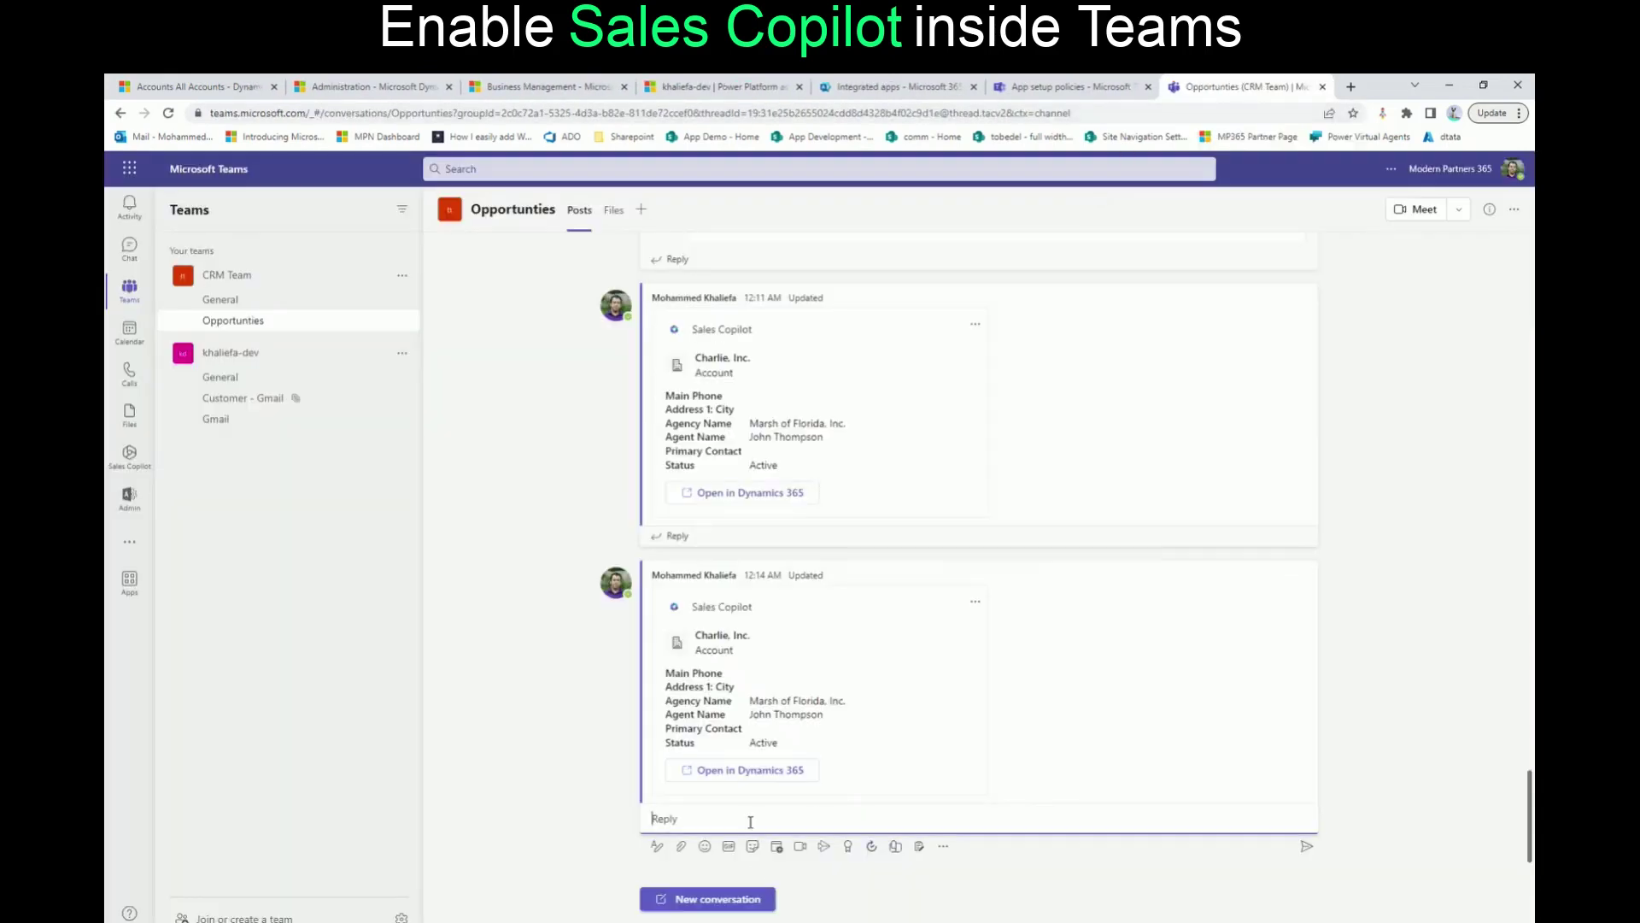
Under Apps > Manage your apps, expand Sales Copilot and open its CRM Team installation.
left_click(942, 847)
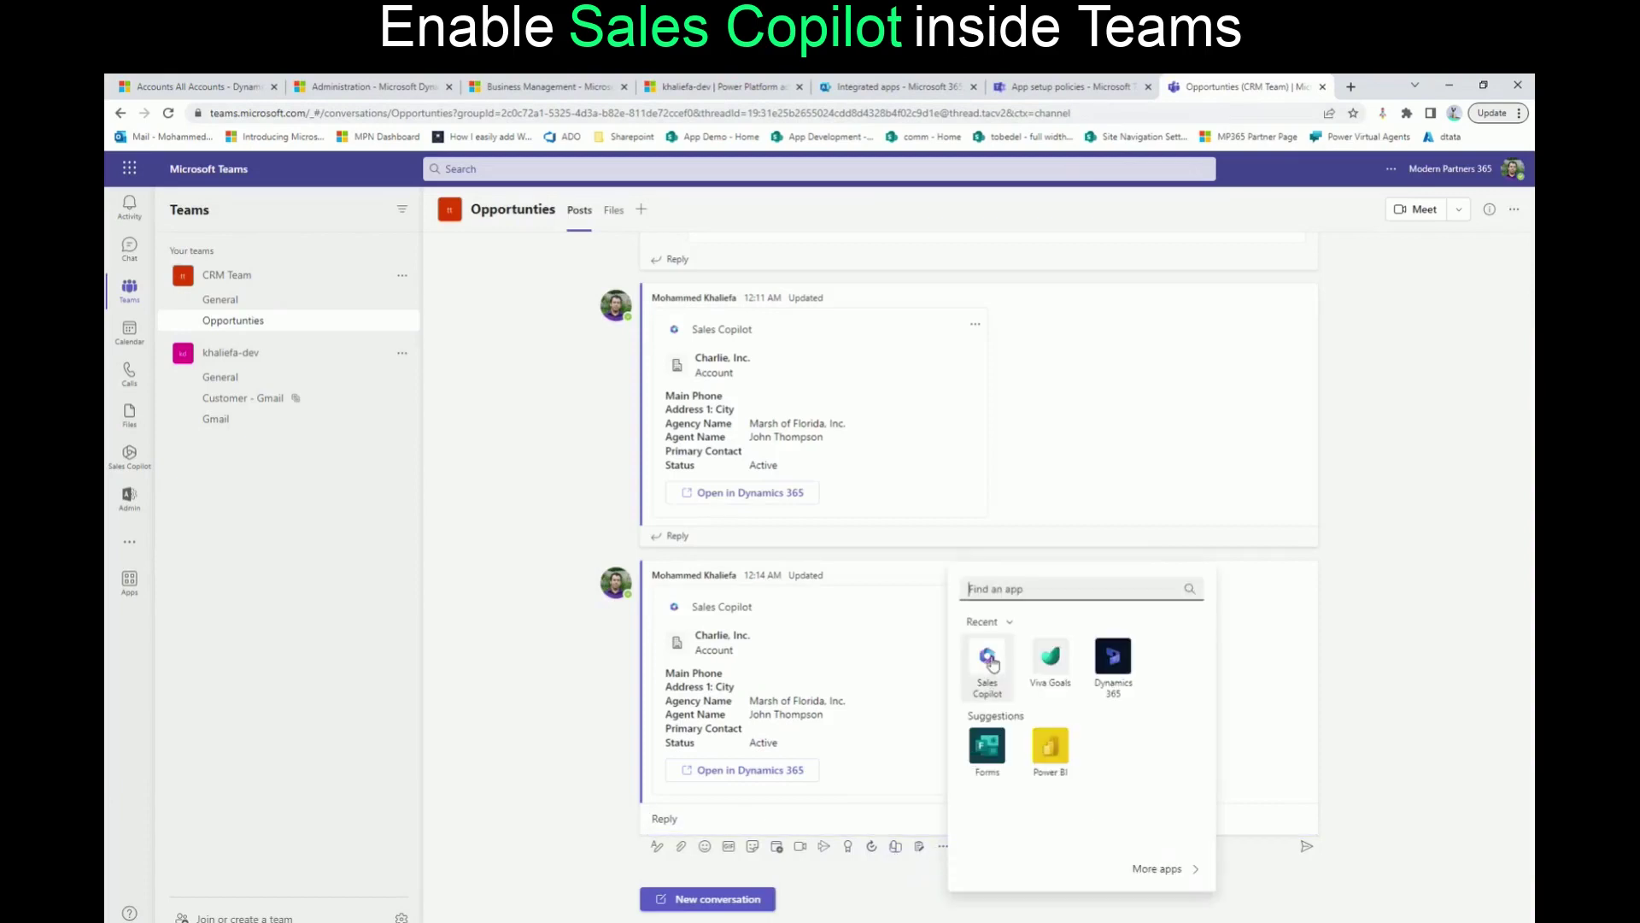
left_click(130, 582)
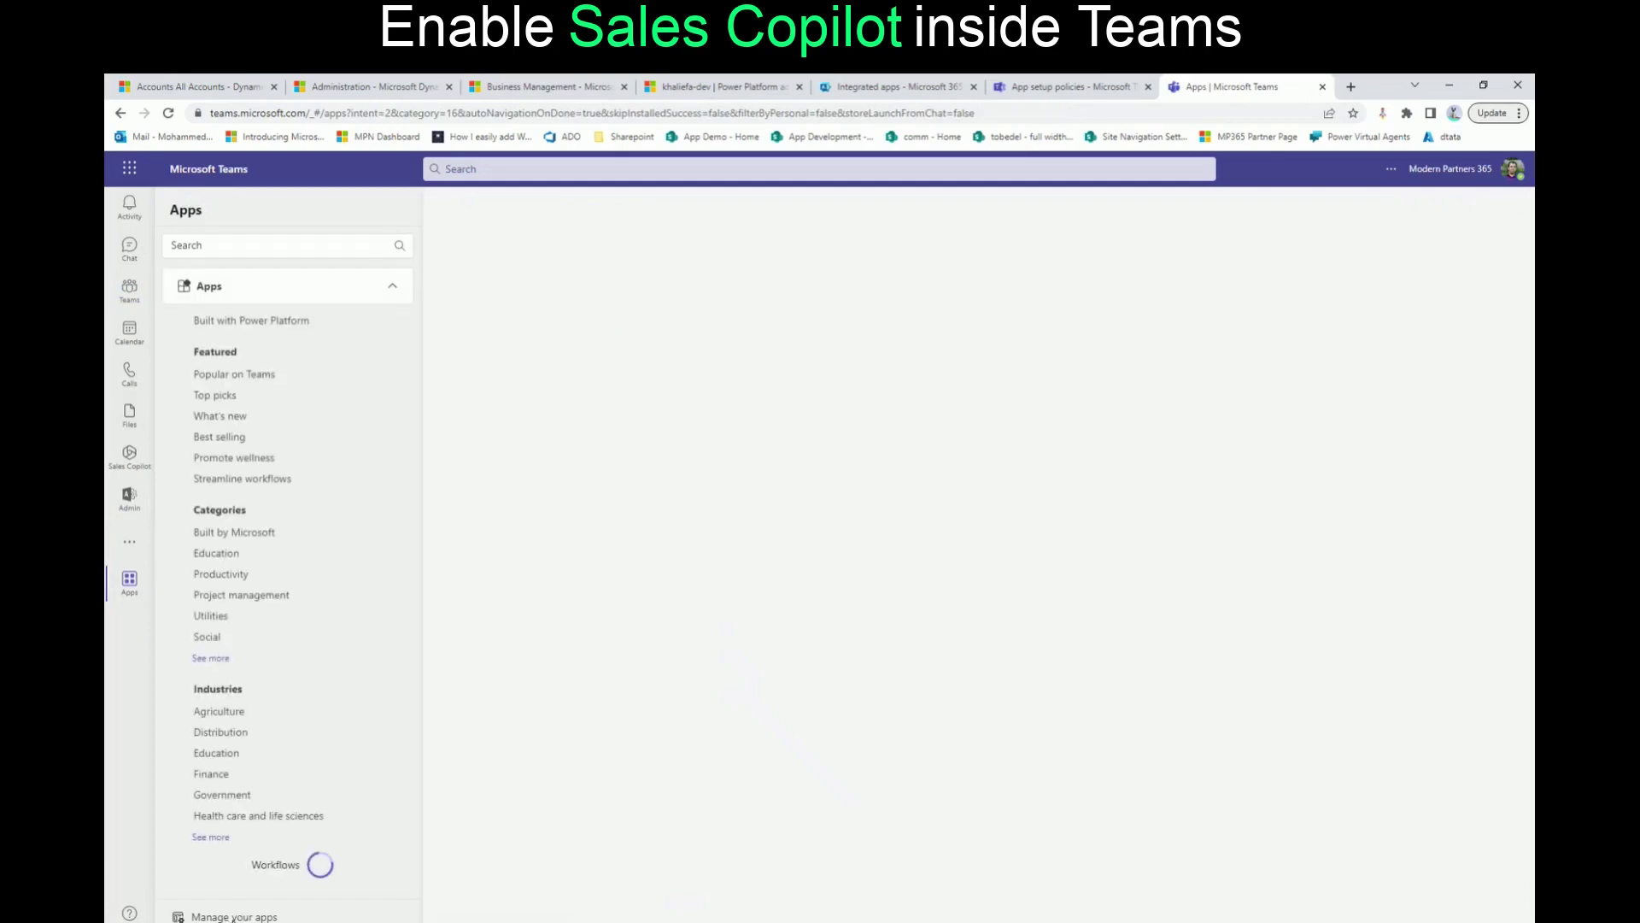
left_click(240, 918)
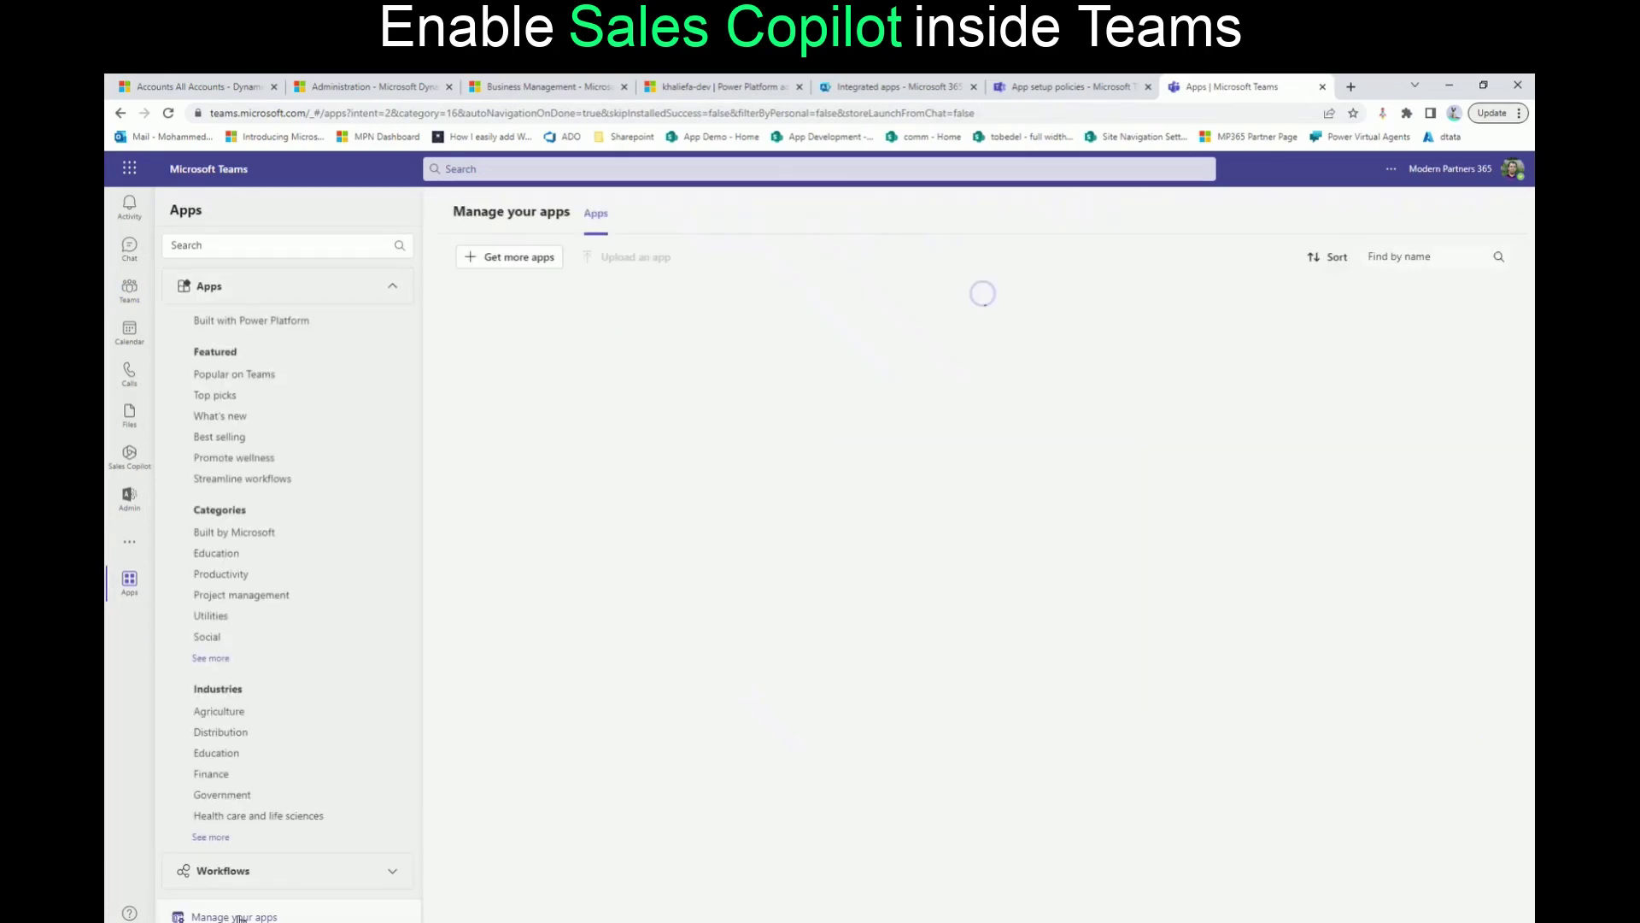
left_click(539, 314)
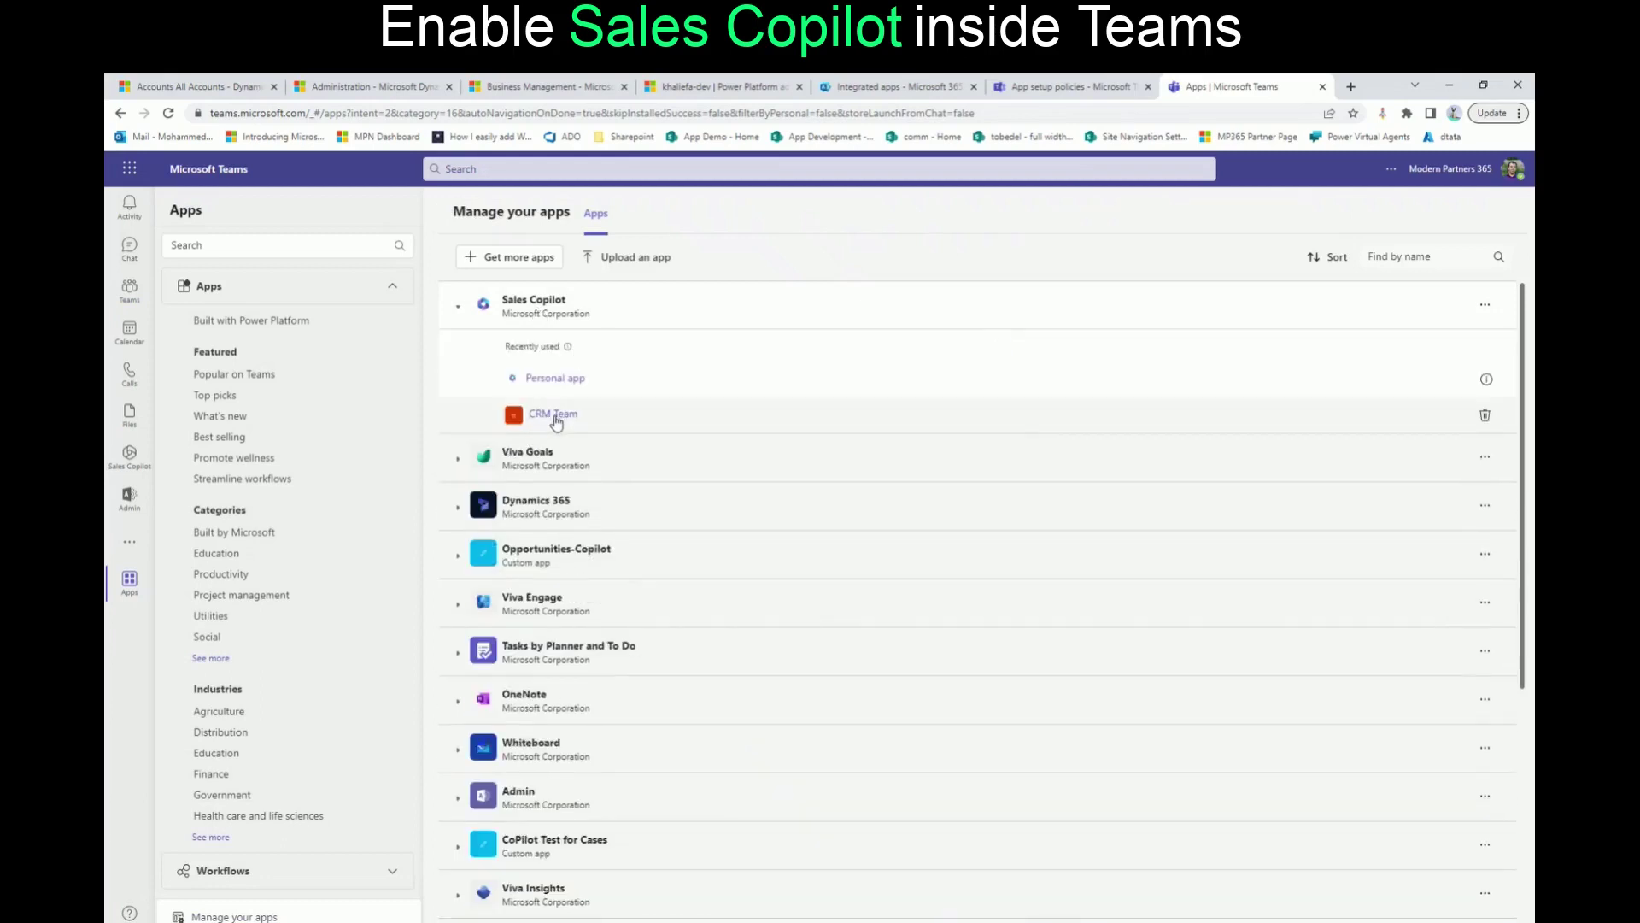
left_click(555, 416)
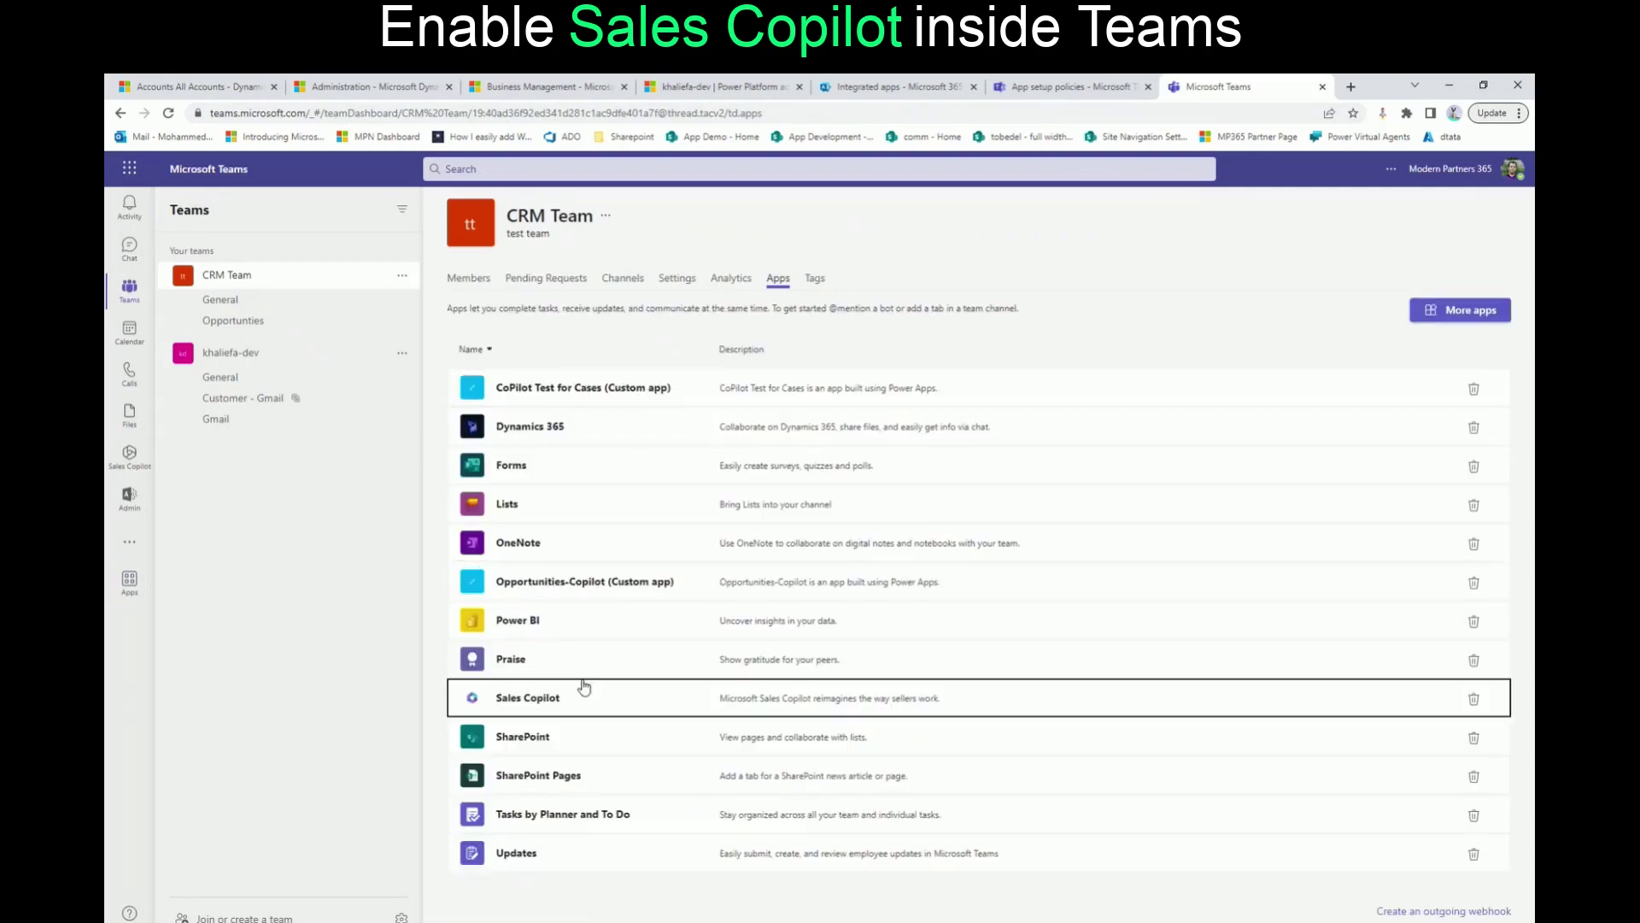
Open the Sales Copilot app details and try adding it to a meeting, then go back.
left_click(533, 706)
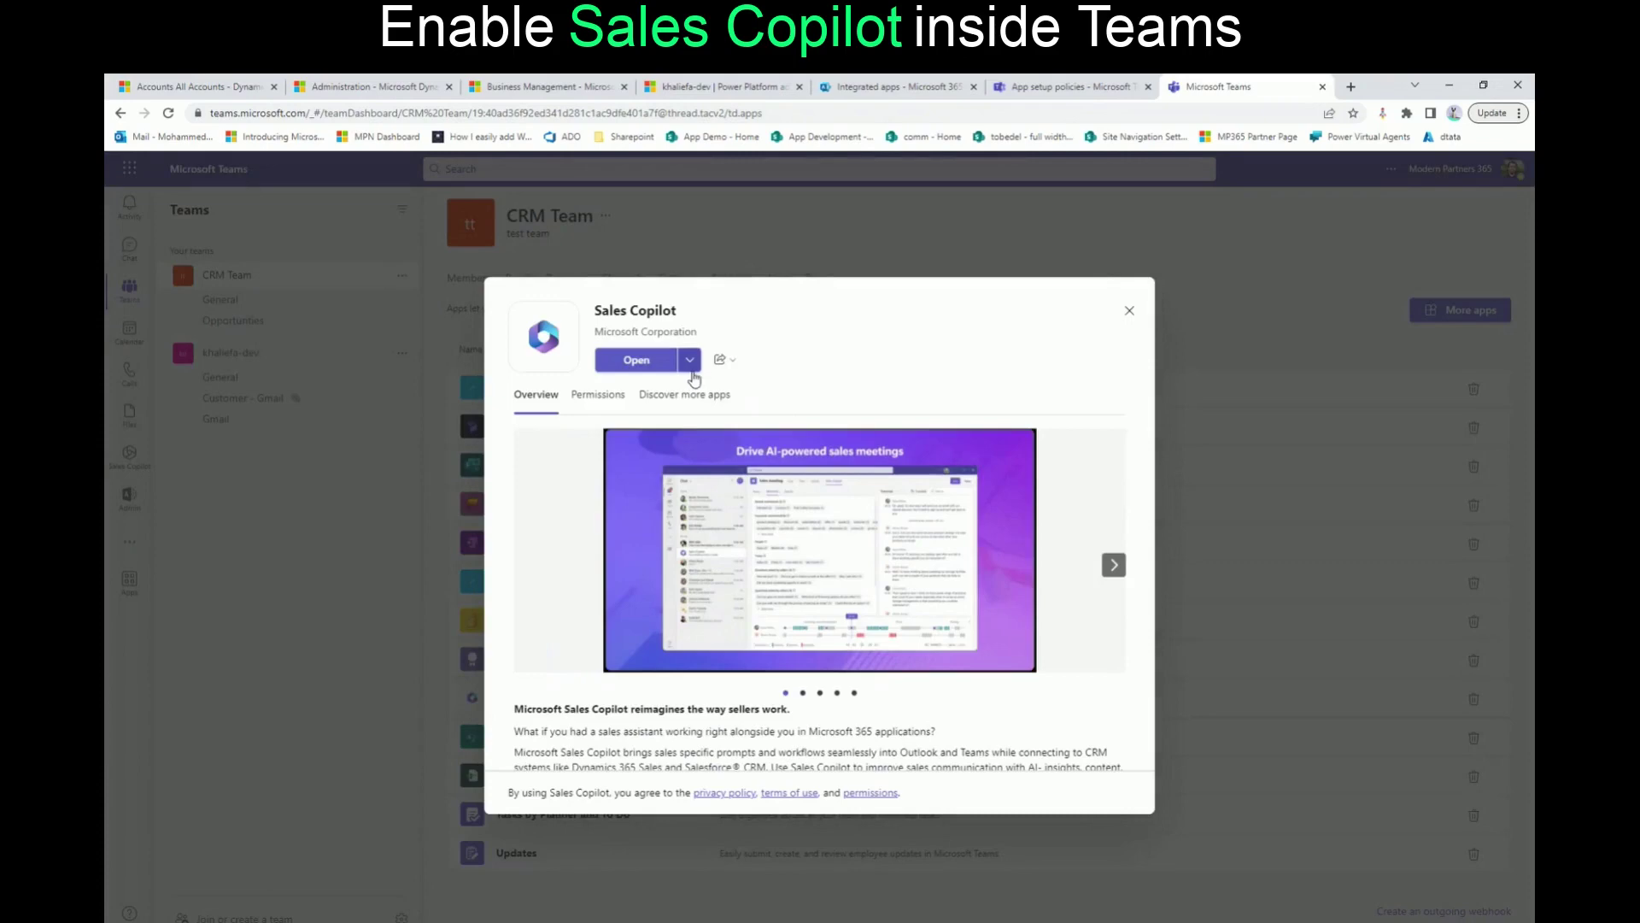
left_click(690, 360)
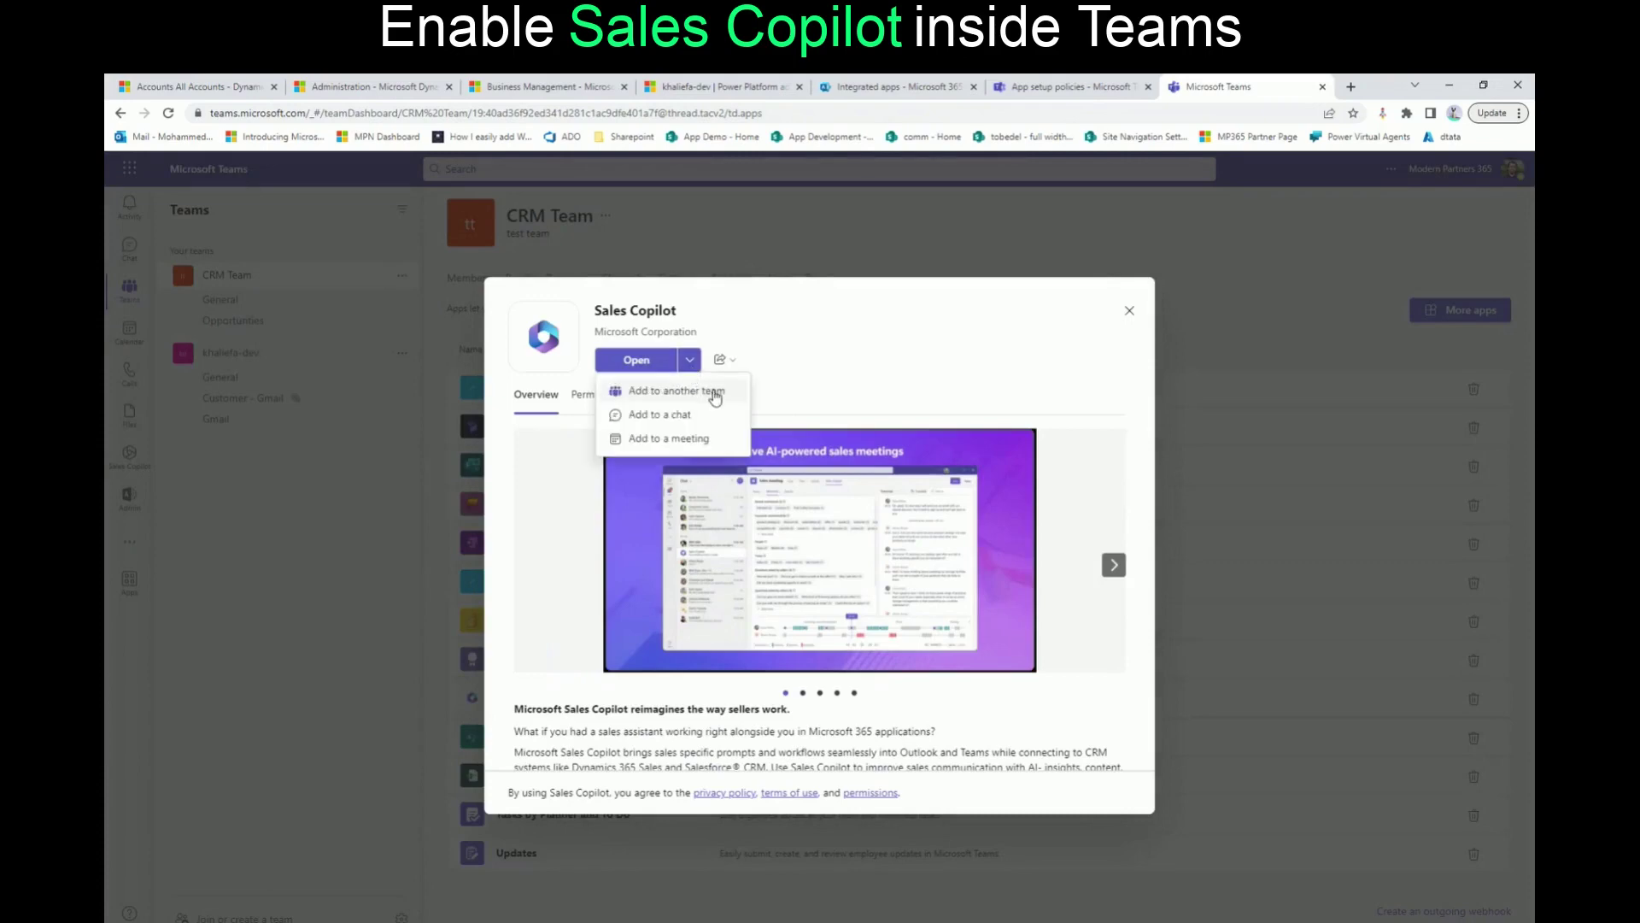
left_click(687, 439)
left_click(1008, 478)
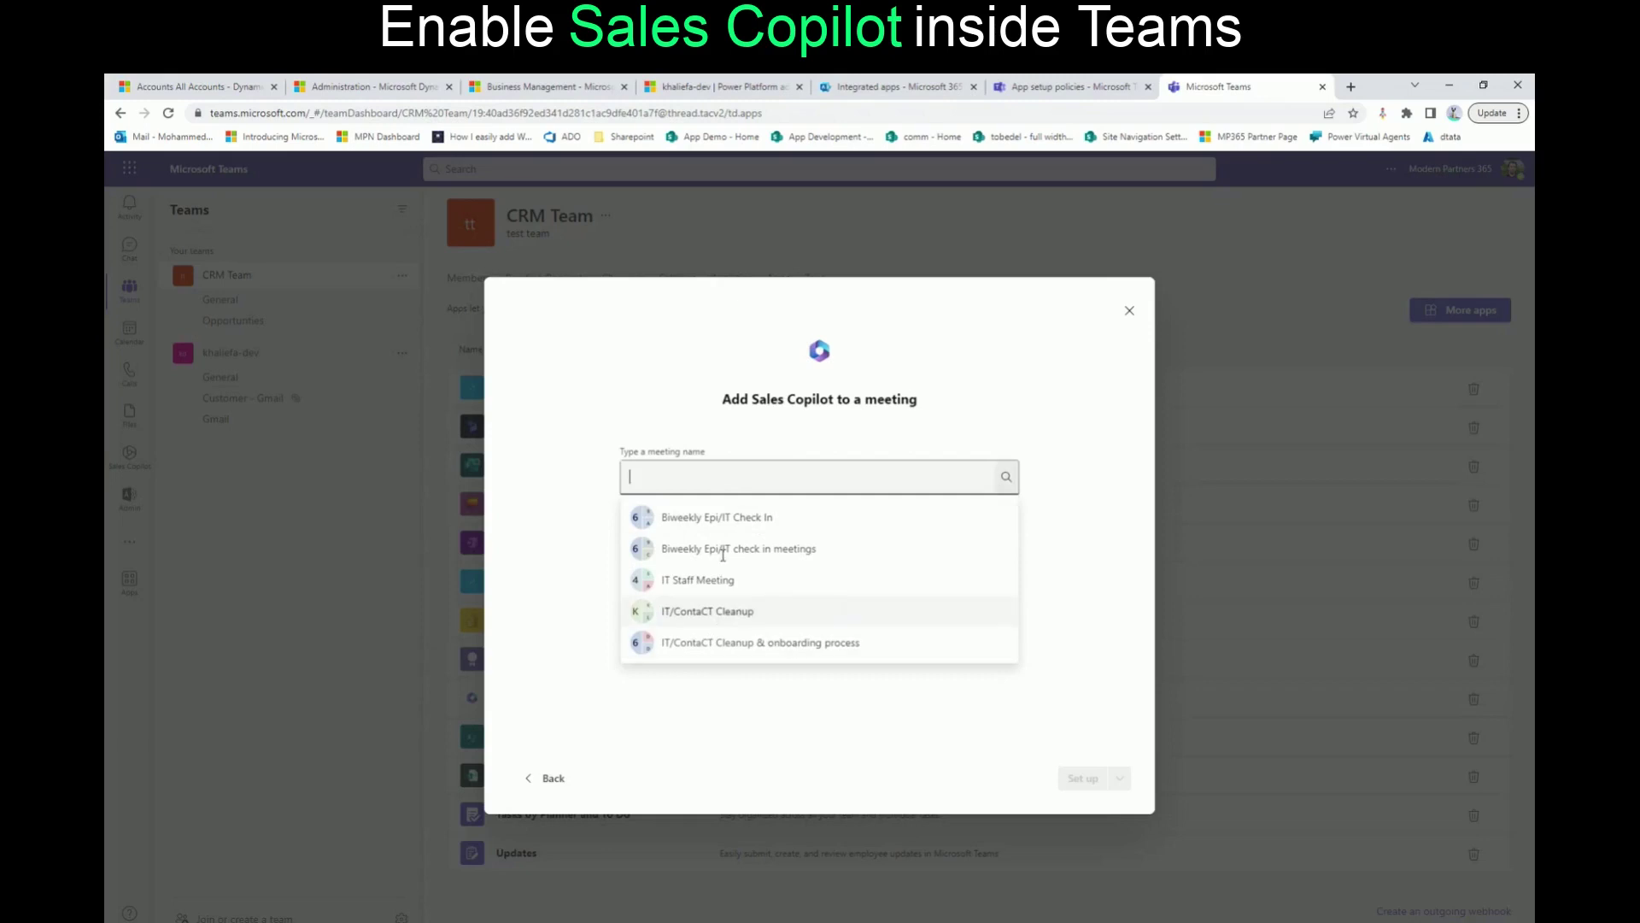
left_click(1038, 410)
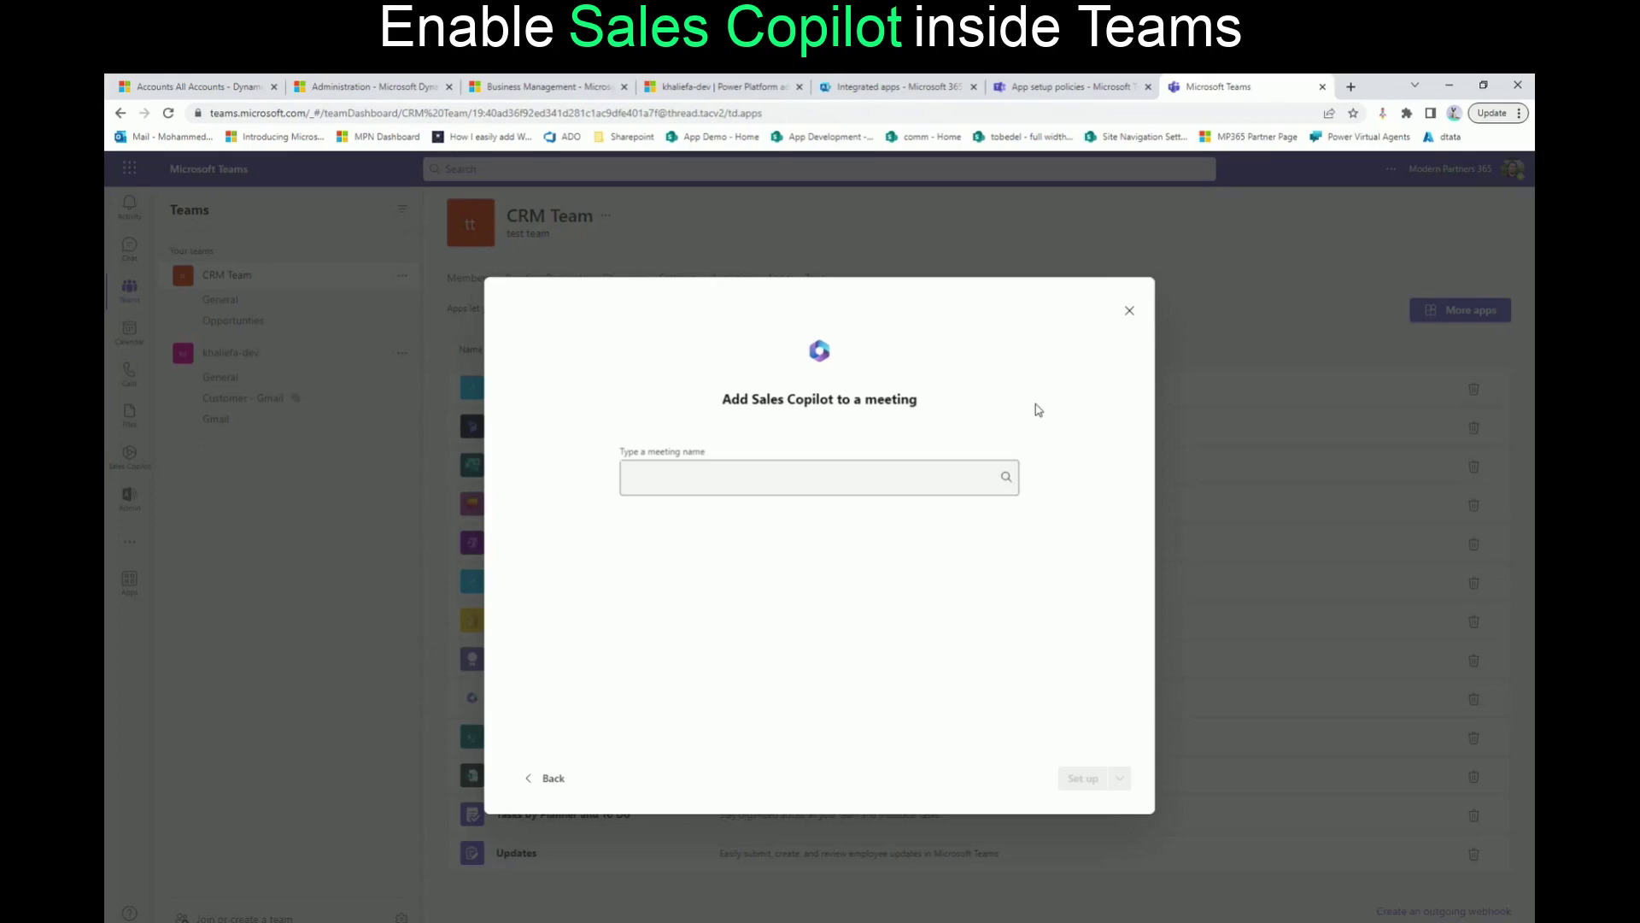
left_click(565, 786)
Choose Add to a chat, pick the Bravo, Inc. group chat, and set up the bot.
left_click(690, 360)
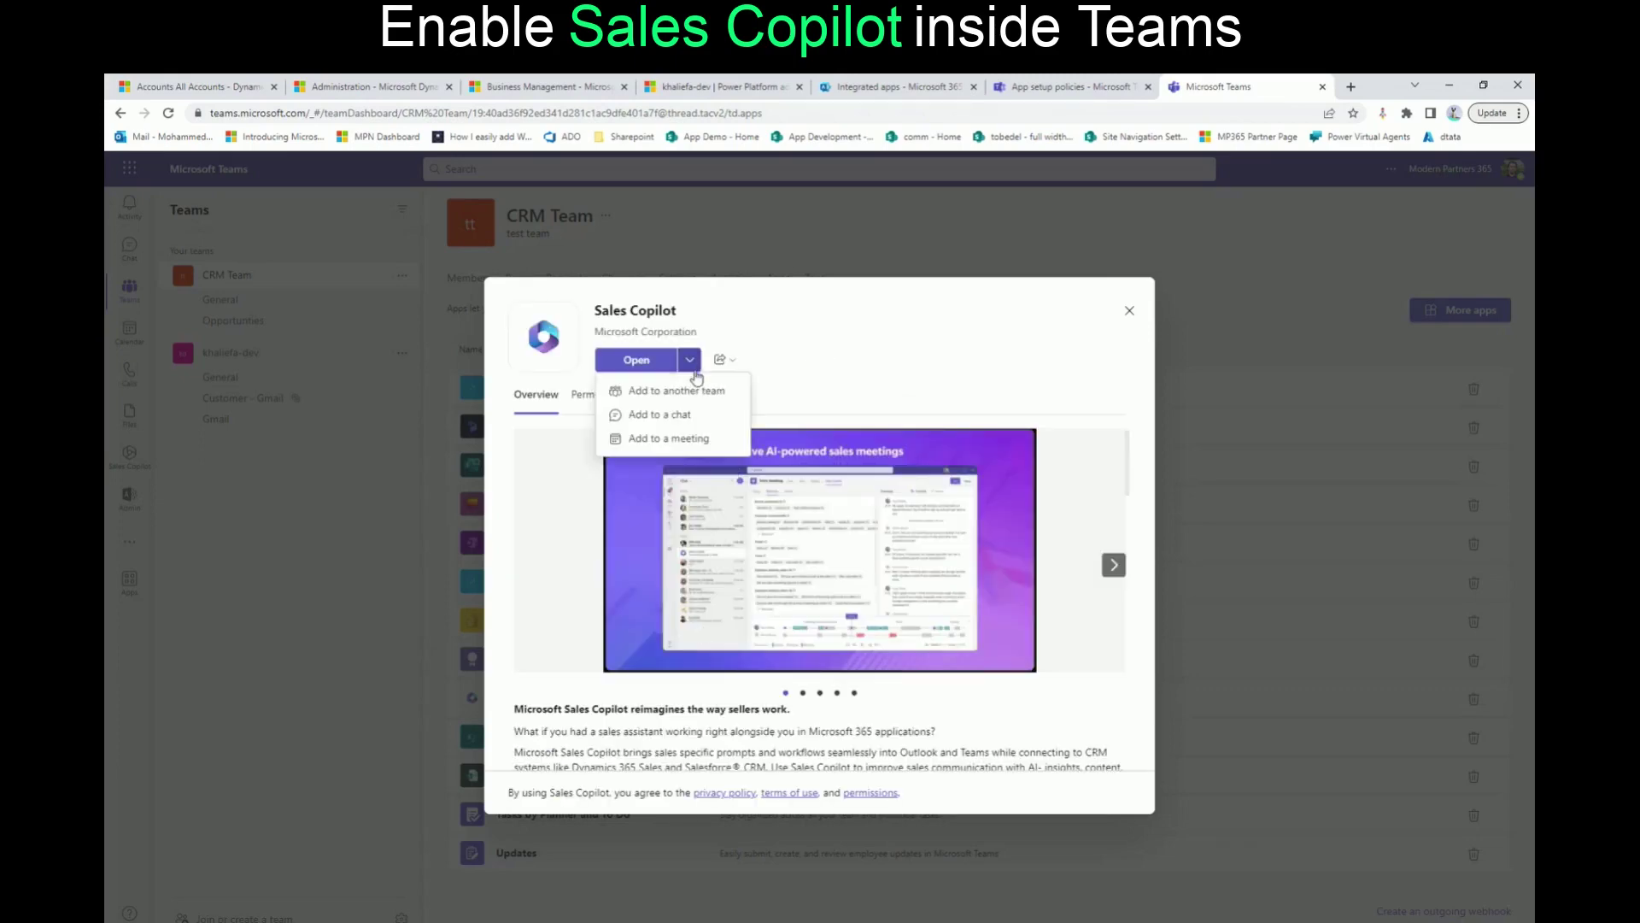
left_click(679, 418)
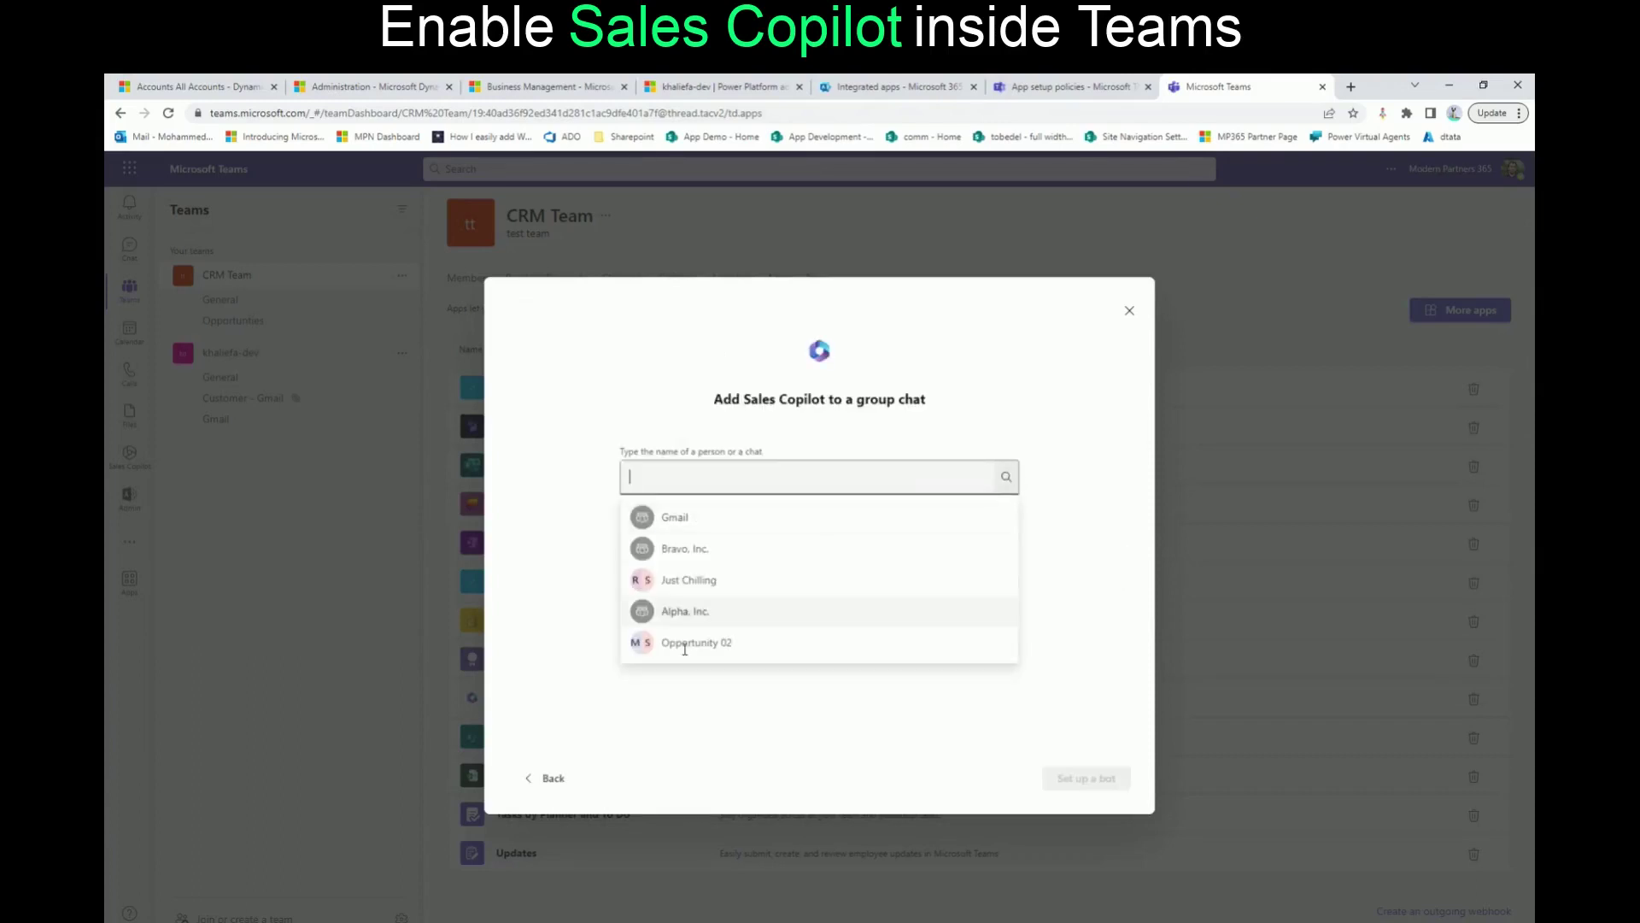
left_click(692, 548)
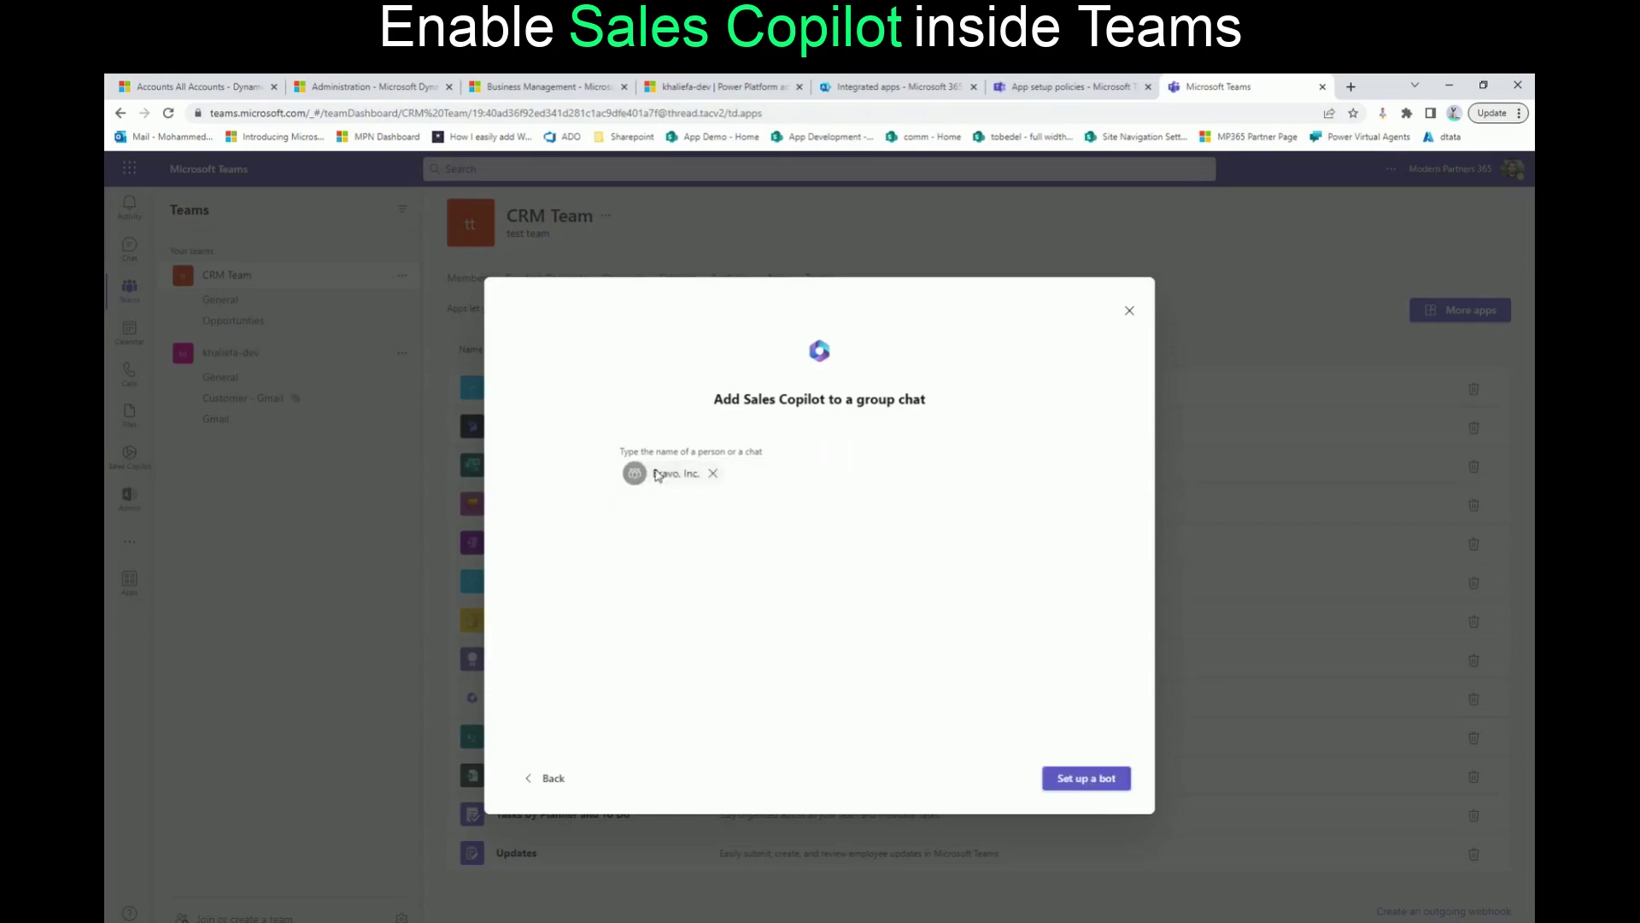
left_click(1081, 780)
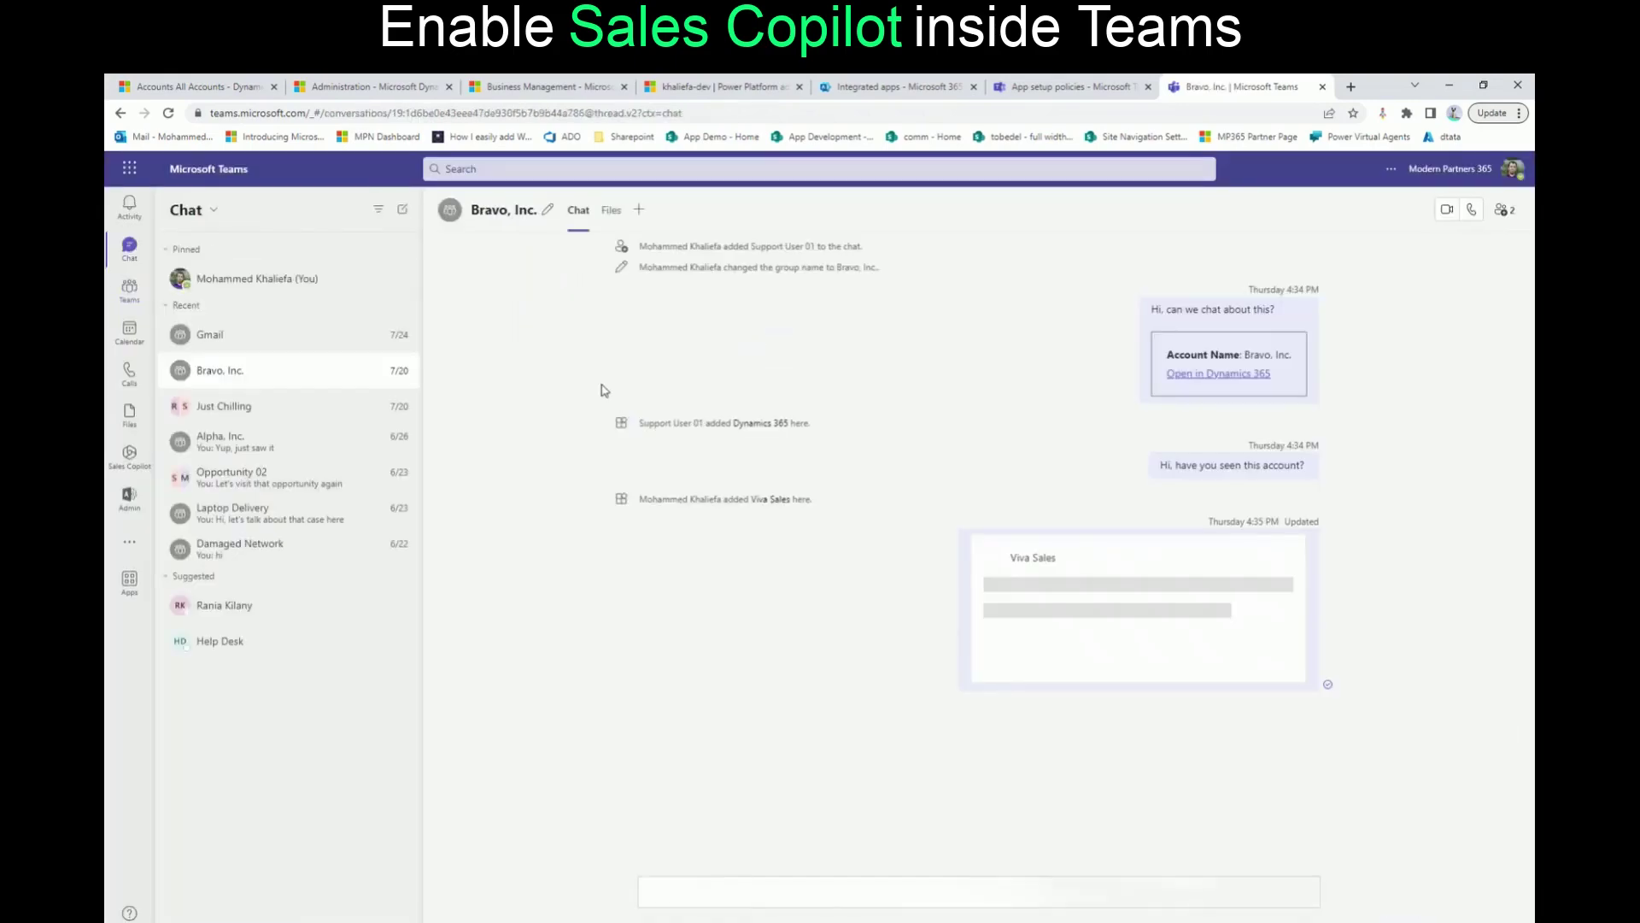
Search records for the Foxtrot, Inc. opportunity, share and expand its card, then reopen Bravo, Inc.
left_click(1249, 816)
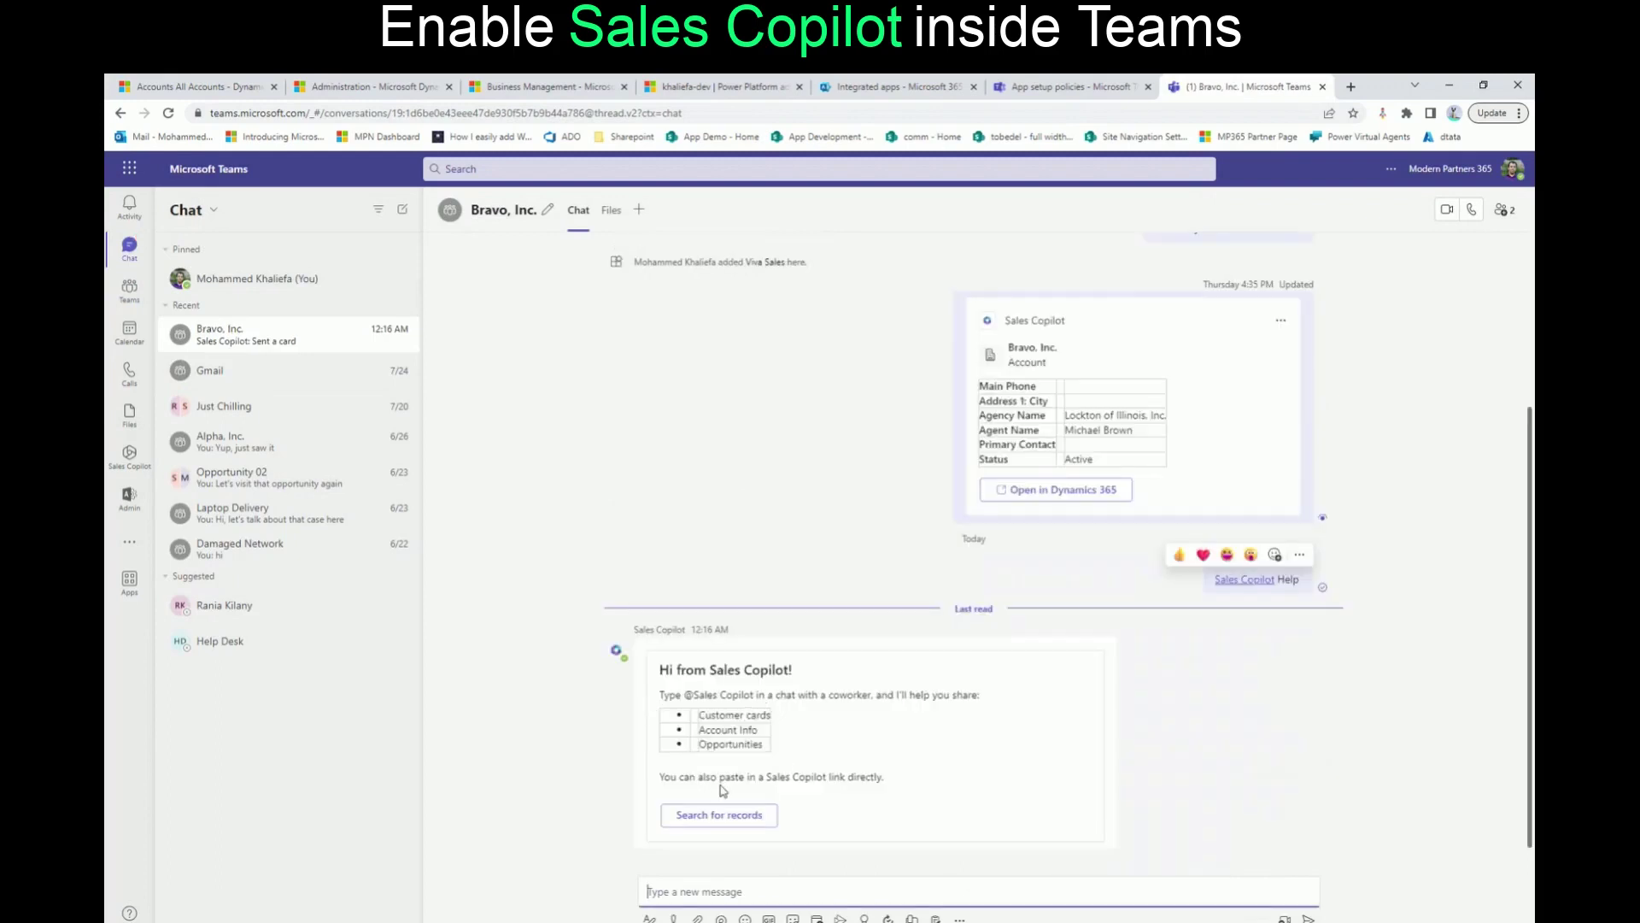
left_click(716, 825)
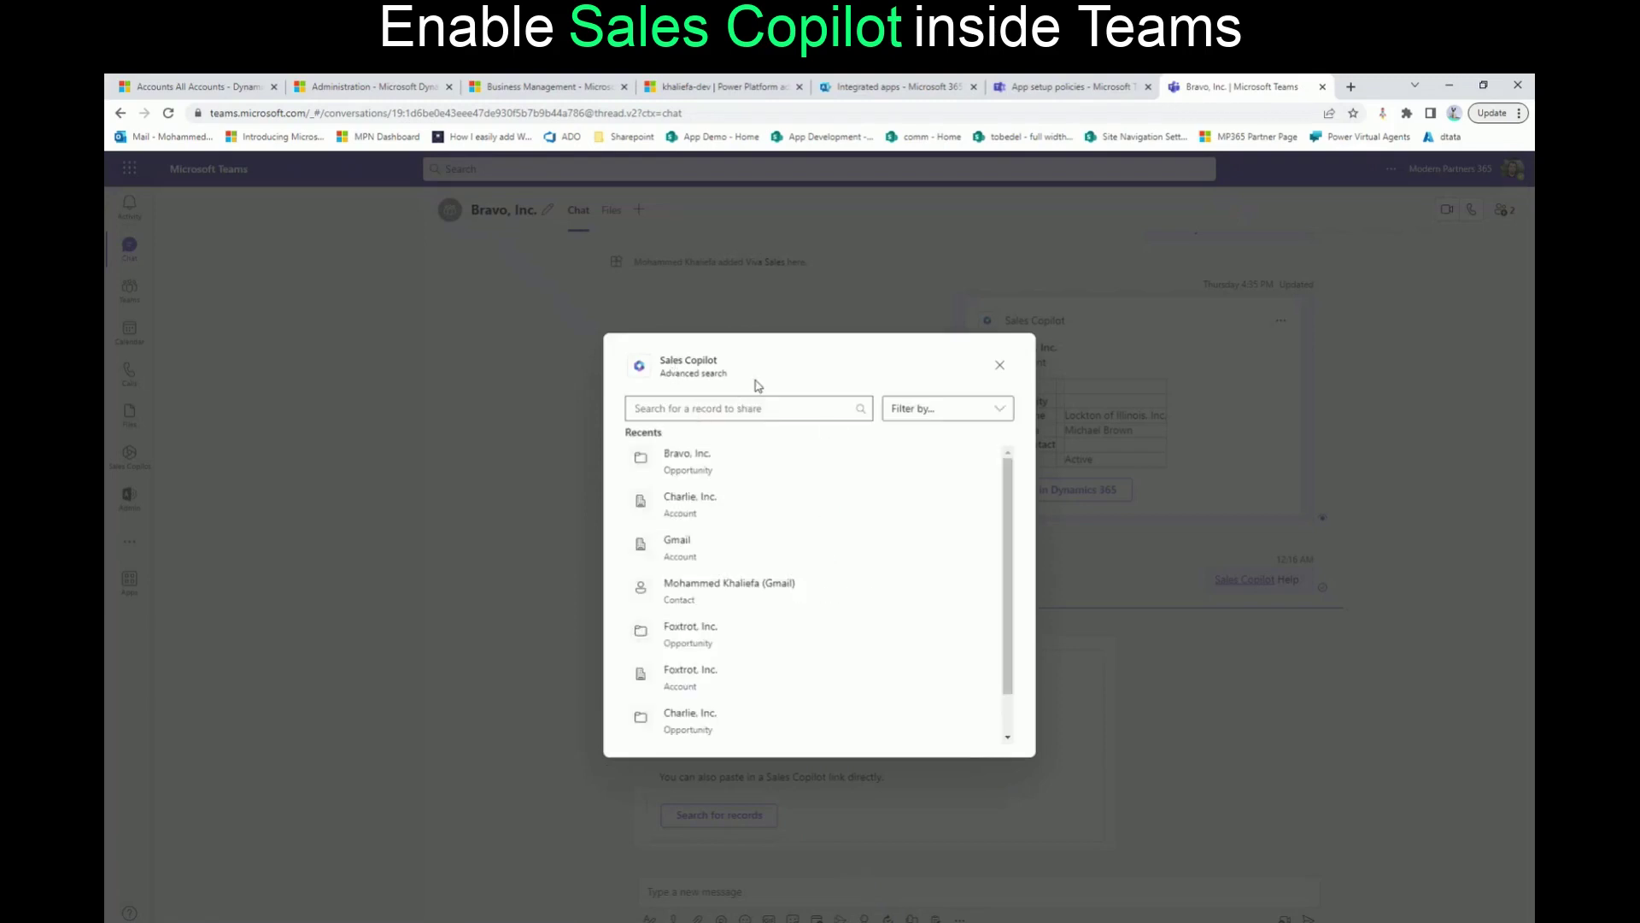
left_click(697, 636)
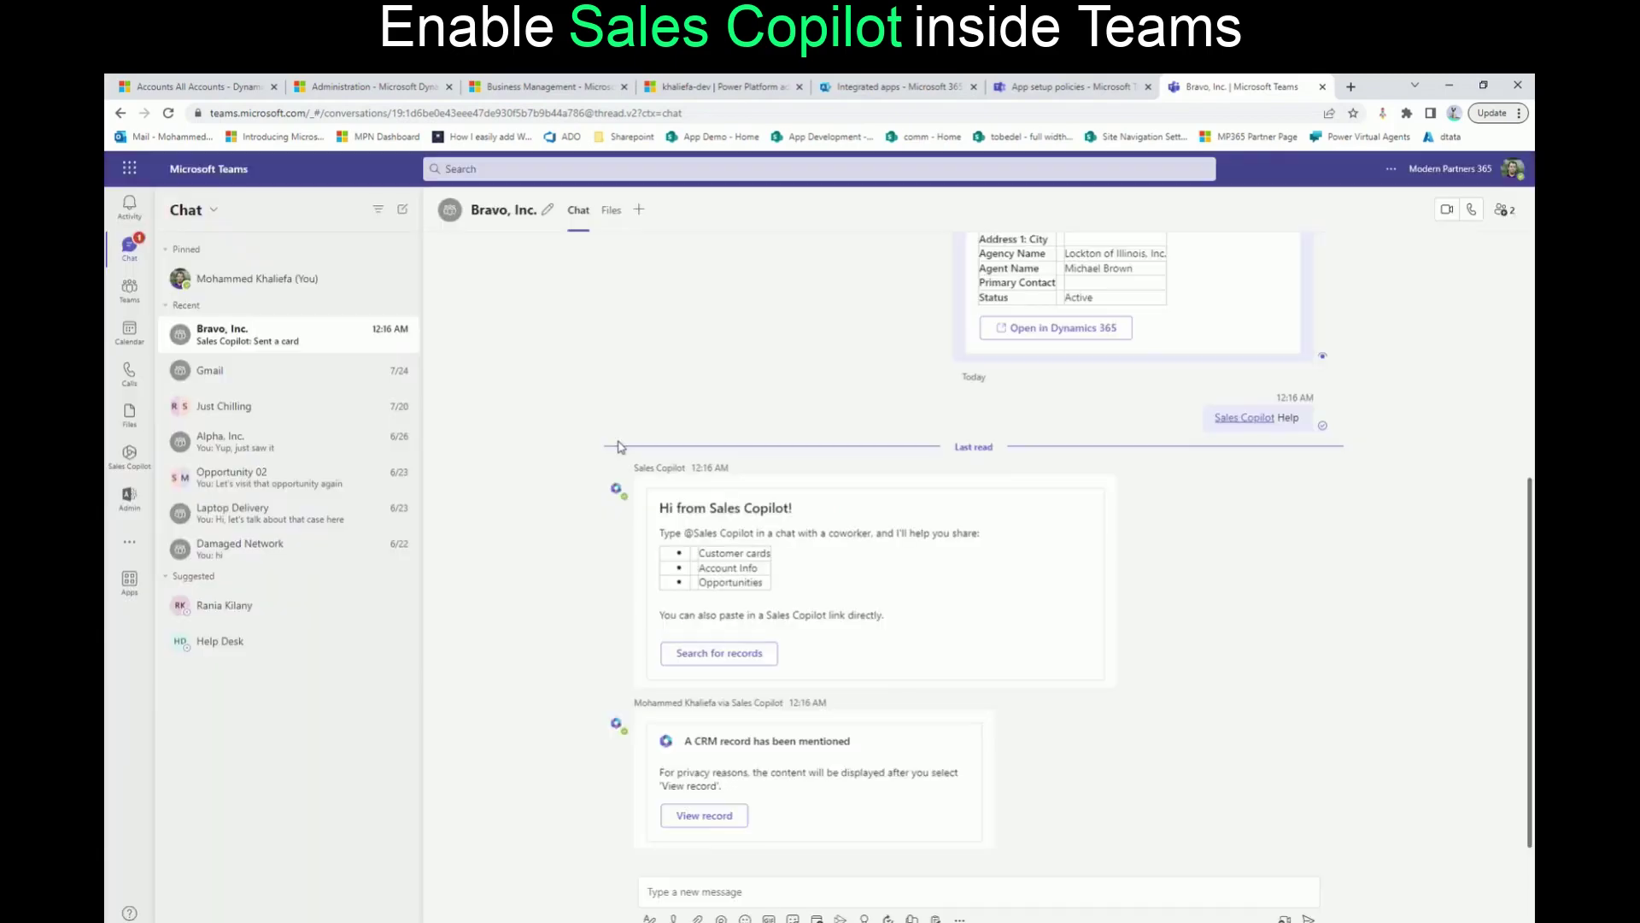
left_click(704, 815)
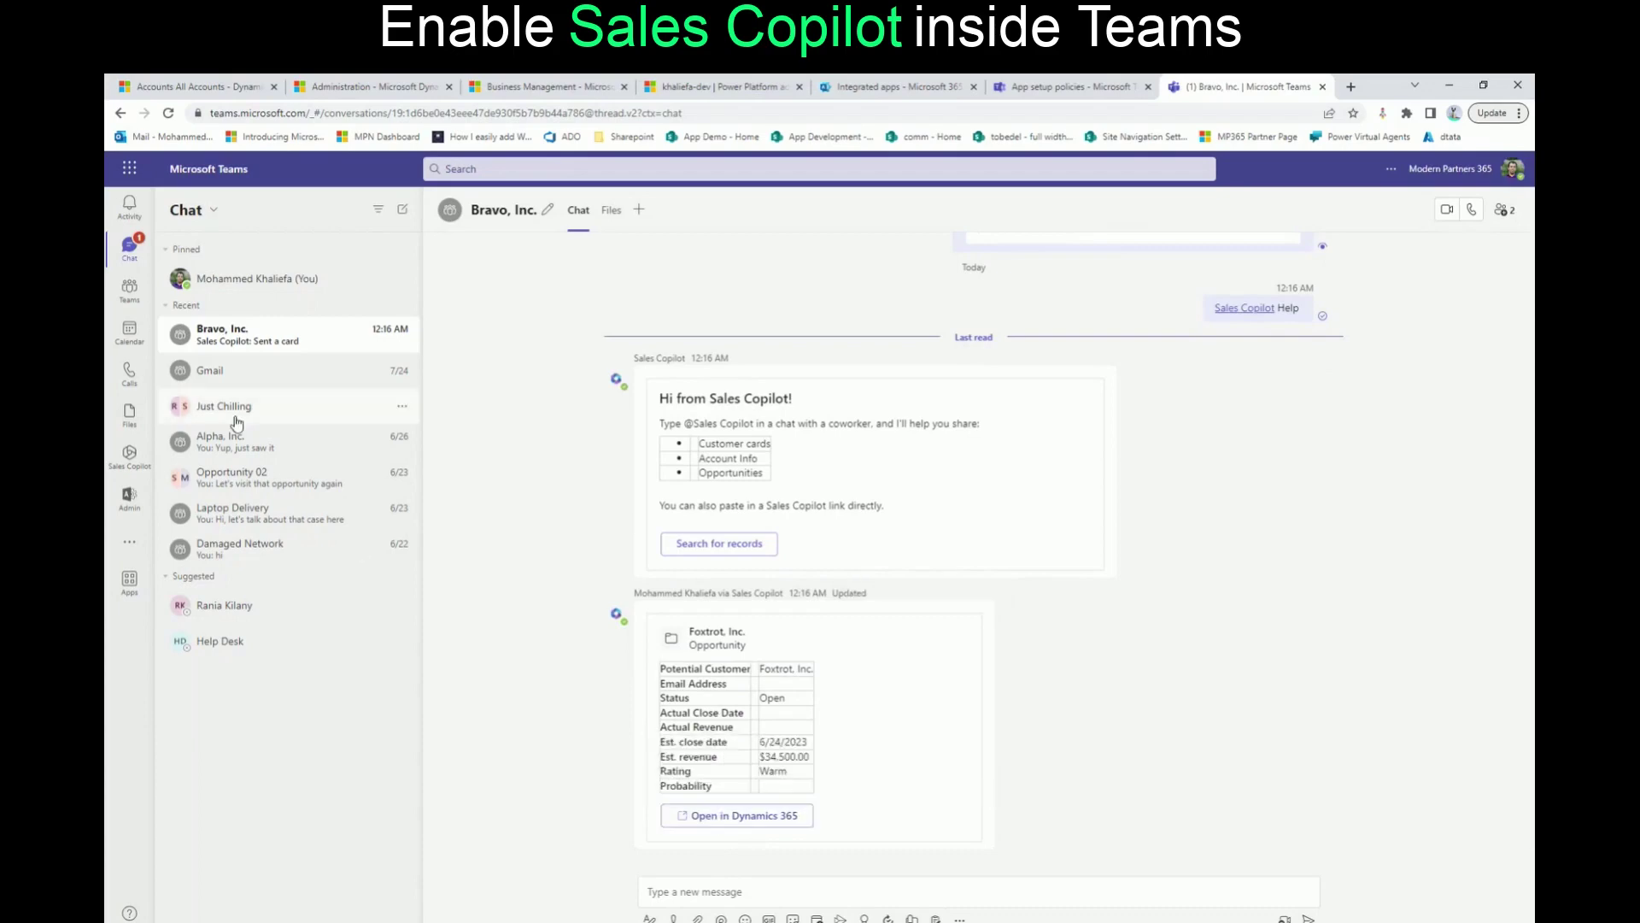
left_click(245, 336)
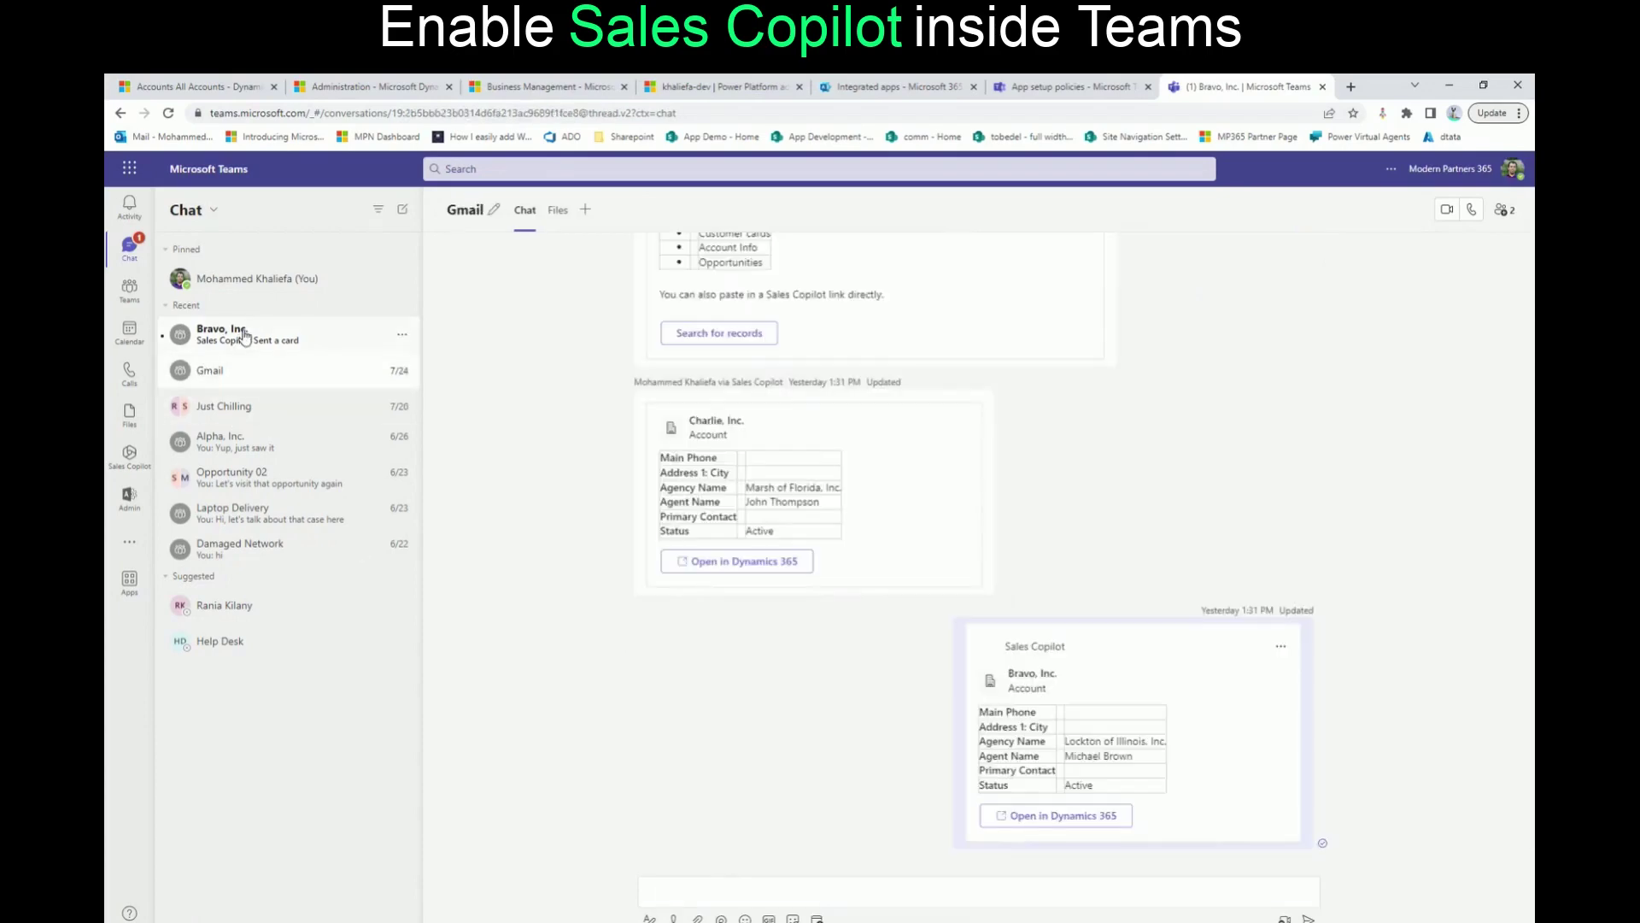